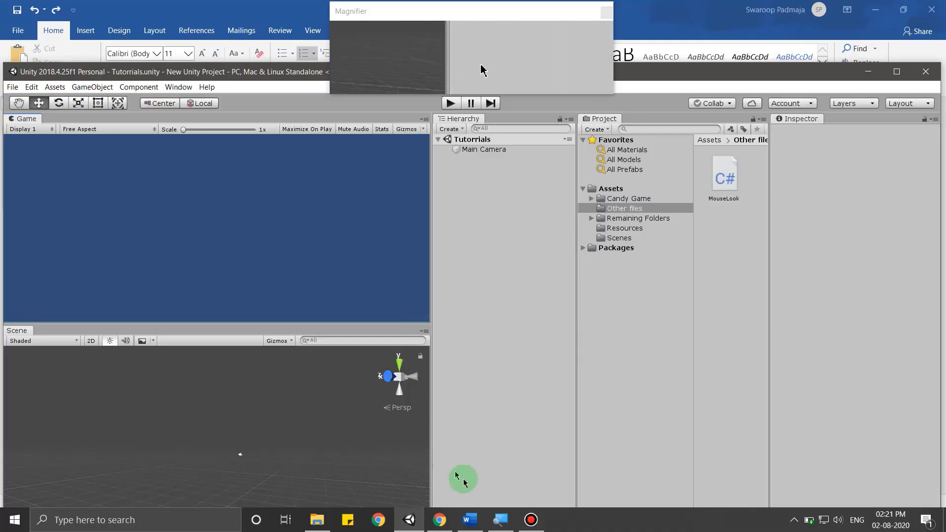
# - Type 'Open any browser' as step 1) under the panorama title in Word
pyautogui.click(471, 519)
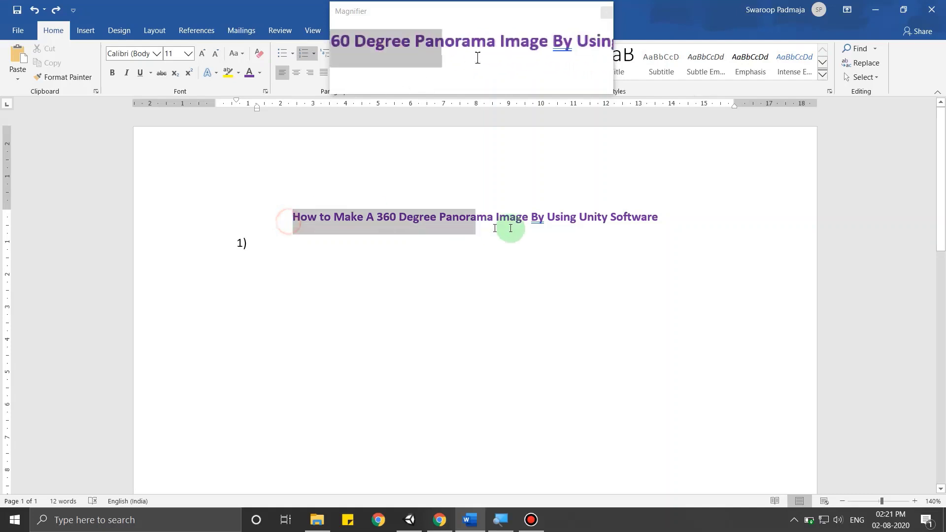
pyautogui.moveTo(289, 221); pyautogui.dragTo(692, 228)
pyautogui.click(262, 257)
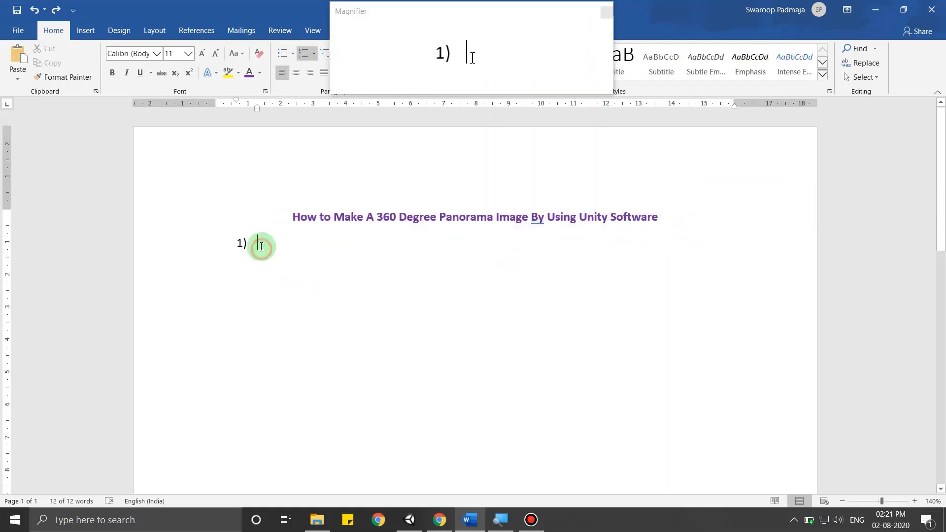
pyautogui.write('Open any browser')
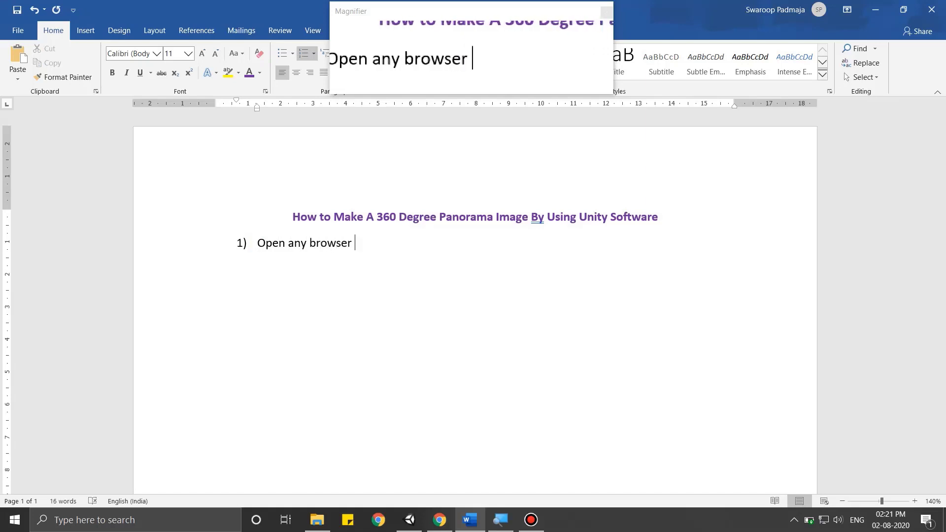
# - Open Chrome maximized and paste the Unsplash panorama search URL into the address bar
pyautogui.click(380, 522)
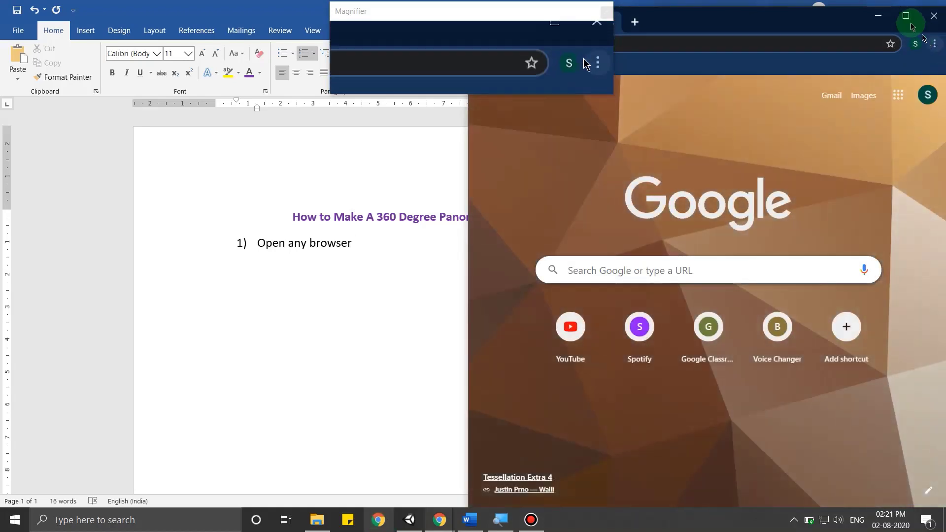
pyautogui.click(905, 15)
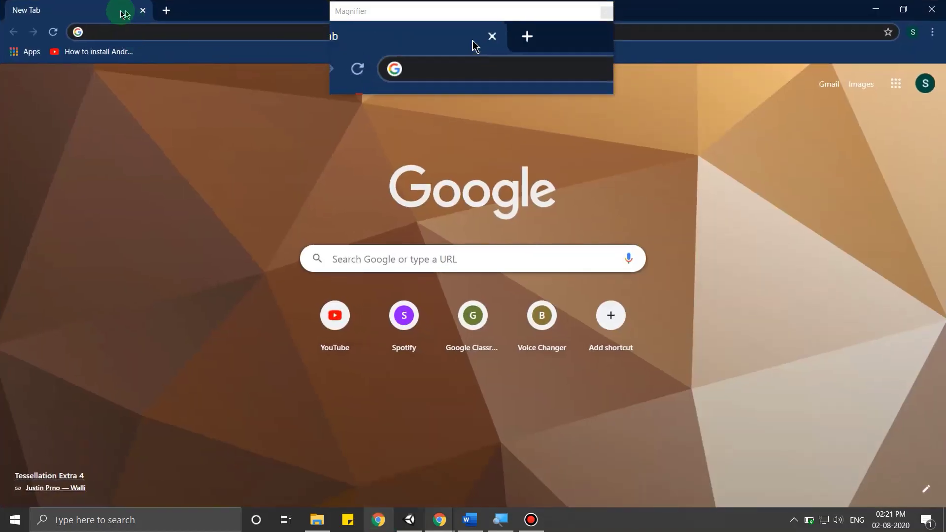
pyautogui.click(103, 35)
pyautogui.write('https://unsplash.com/s/photos/360-degree-panorama')
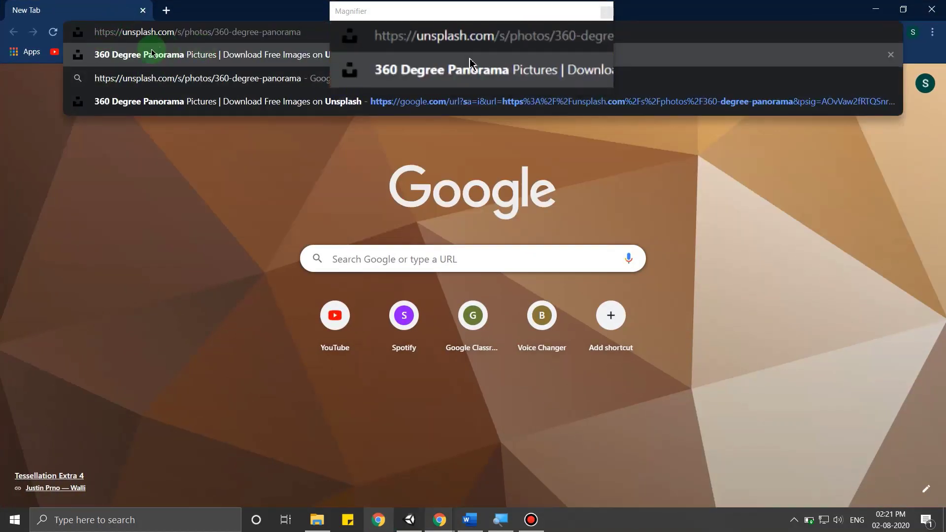
# - Add step 2) 'I will leave the link in the description' below step 1 in Word
pyautogui.click(470, 520)
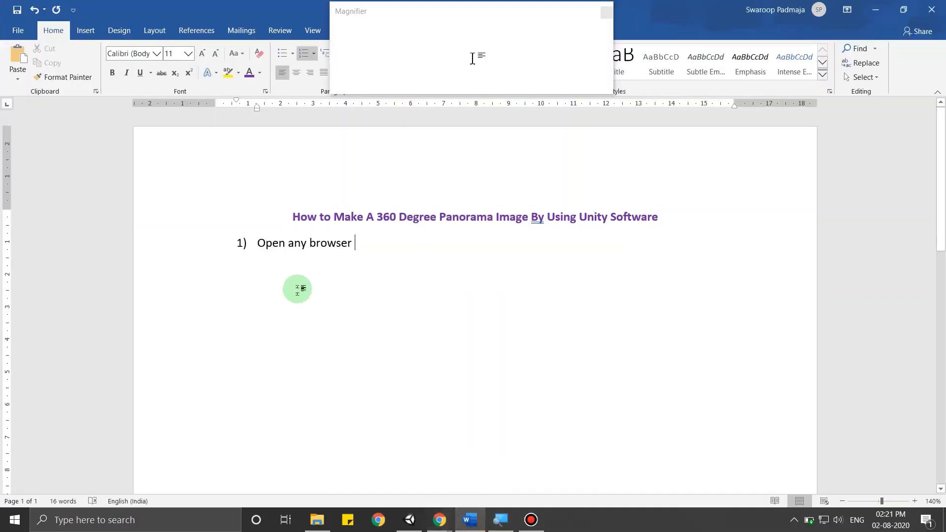
pyautogui.press('Return')
pyautogui.write('I wil')
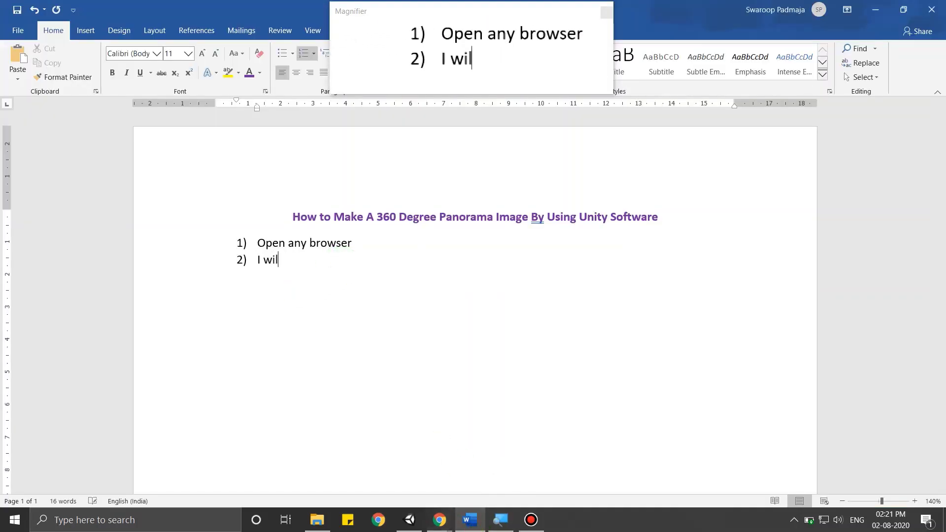
pyautogui.write('l leave the link in the description')
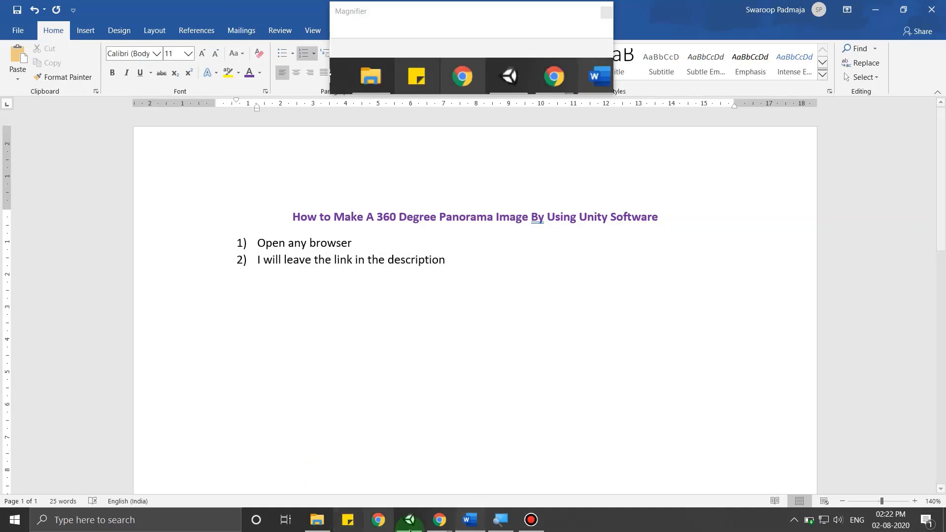
# - Load Unsplash's 360 degree panorama results and download the lakeside pier photo as a .jpg
pyautogui.moveTo(440, 519)
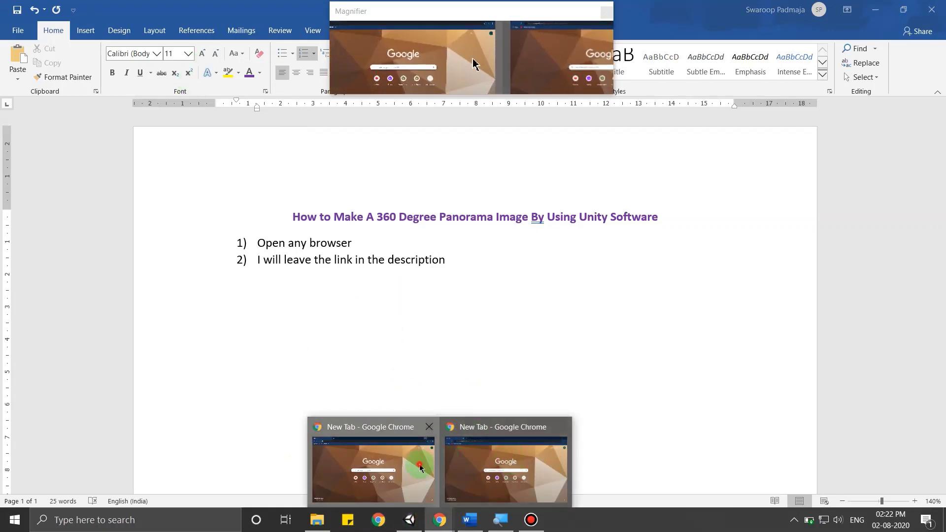
pyautogui.click(515, 463)
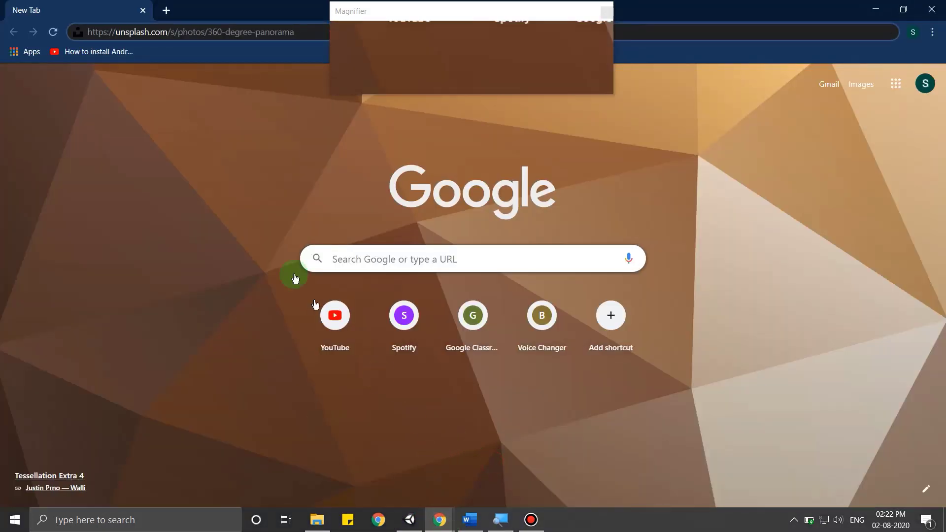
pyautogui.press('Return')
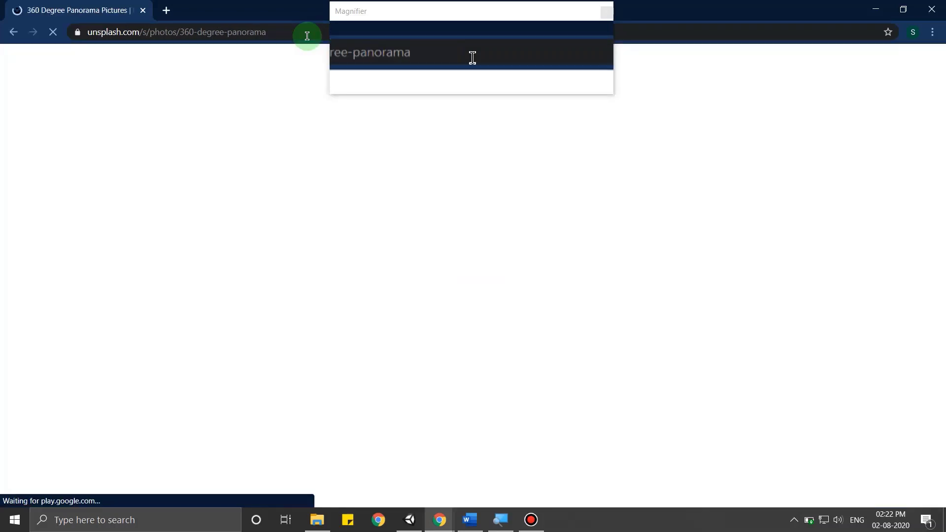
pyautogui.moveTo(234, 363)
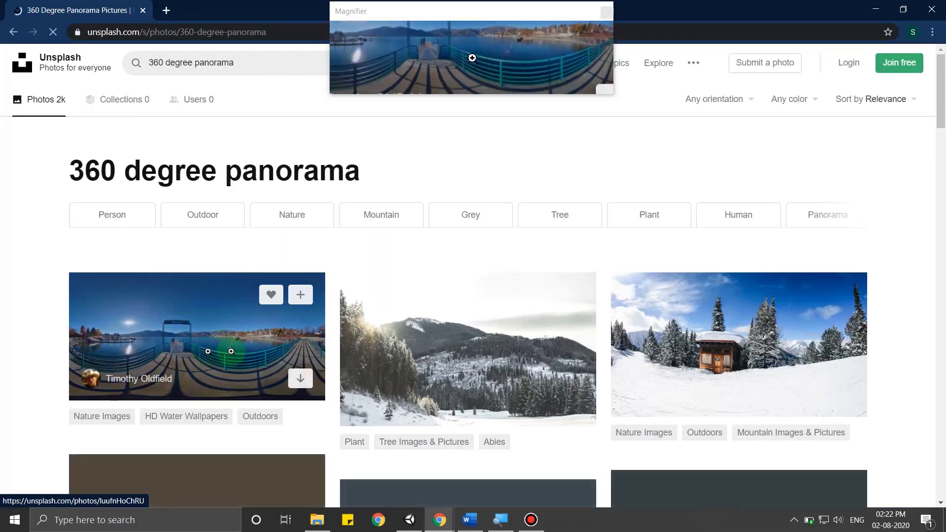
pyautogui.click(302, 378)
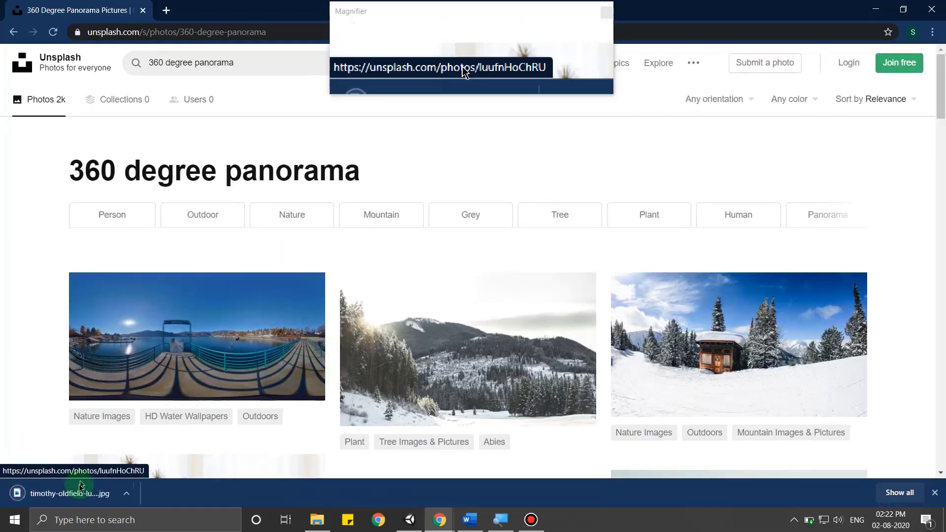
pyautogui.moveTo(69, 493)
pyautogui.mouseDown()
pyautogui.moveTo(285, 468)
pyautogui.moveTo(443, 463)
pyautogui.mouseUp()
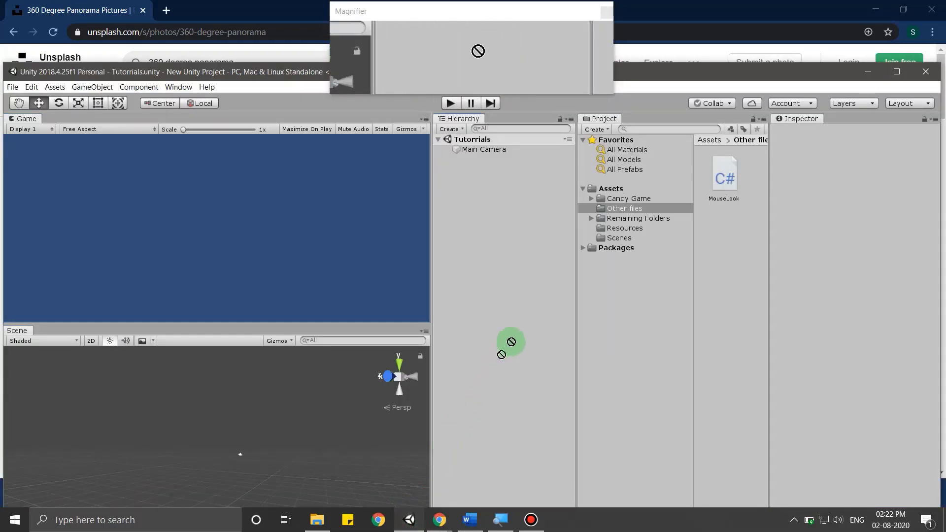
# - Import the downloaded pier panorama image into the Remaining Folders project folder
pyautogui.moveTo(443, 463)
pyautogui.mouseDown()
pyautogui.moveTo(635, 213)
pyautogui.moveTo(633, 220)
pyautogui.mouseUp()
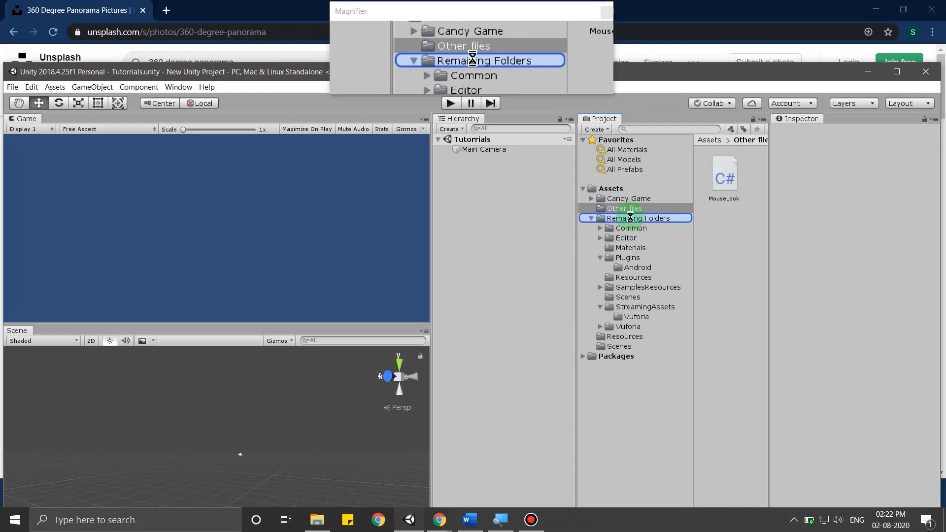
pyautogui.moveTo(630, 217); pyautogui.dragTo(630, 217)
pyautogui.scroll(-2, 725, 272)
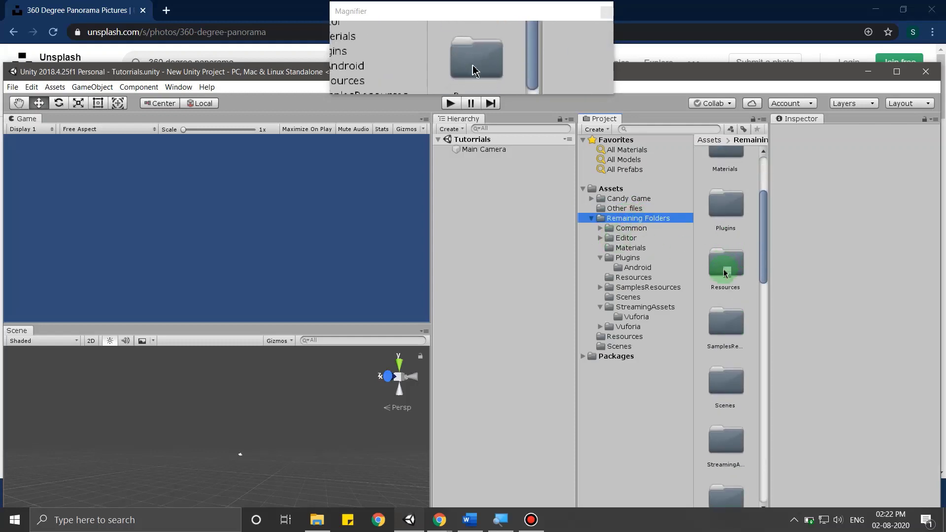
pyautogui.scroll(-3, 725, 272)
pyautogui.scroll(-3, 731, 286)
pyautogui.scroll(-2, 739, 299)
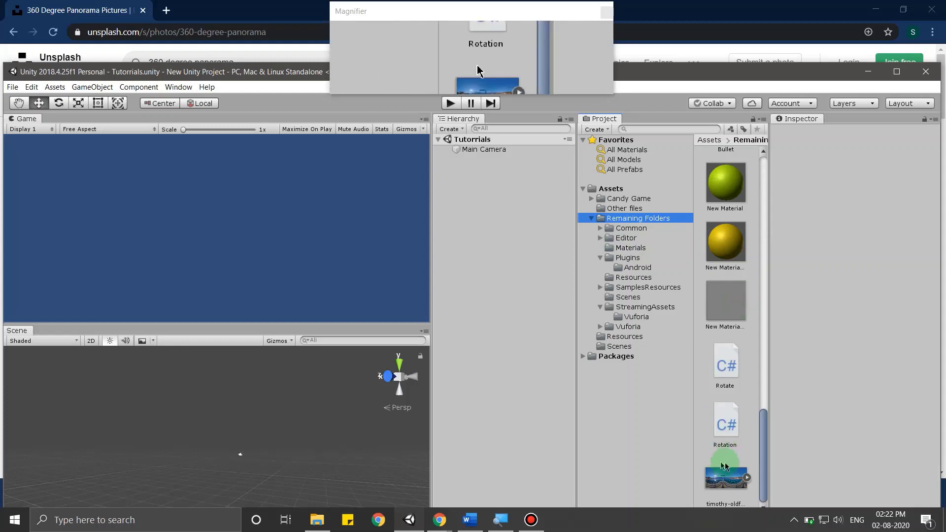
# - Set the panorama's Texture Type to Default and Texture Shape to Cube, then apply
pyautogui.click(734, 491)
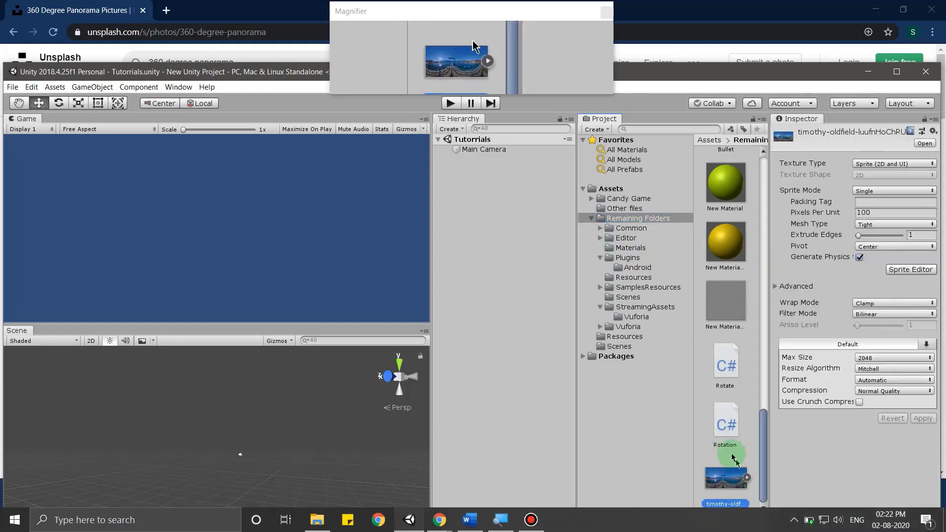
pyautogui.click(860, 166)
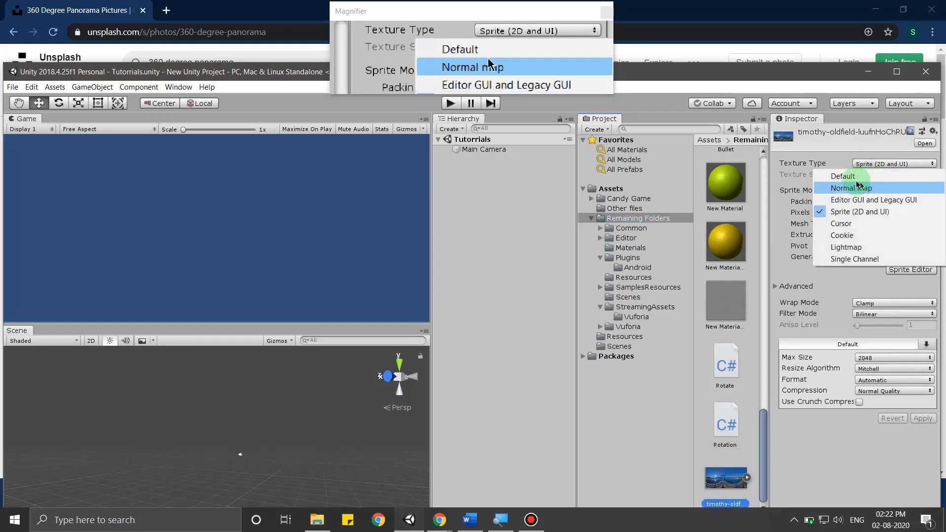
pyautogui.click(859, 175)
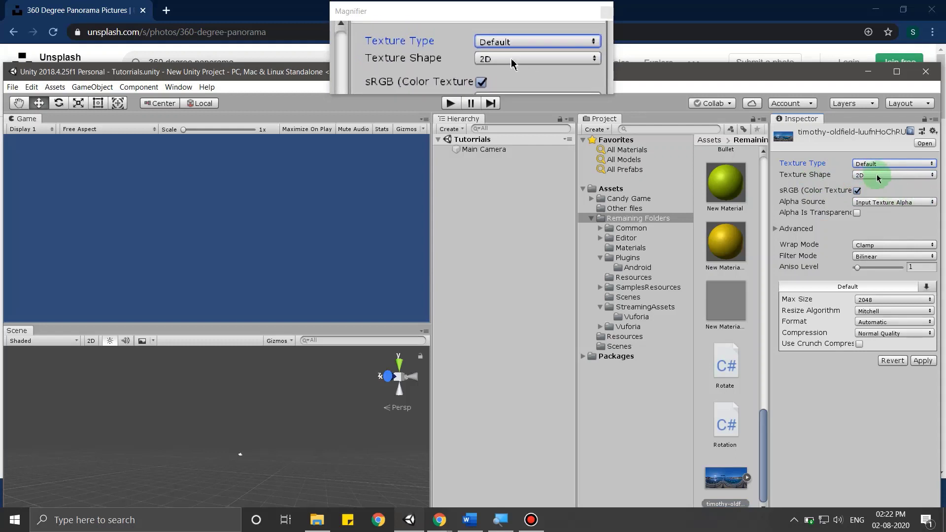
pyautogui.click(882, 176)
pyautogui.click(870, 201)
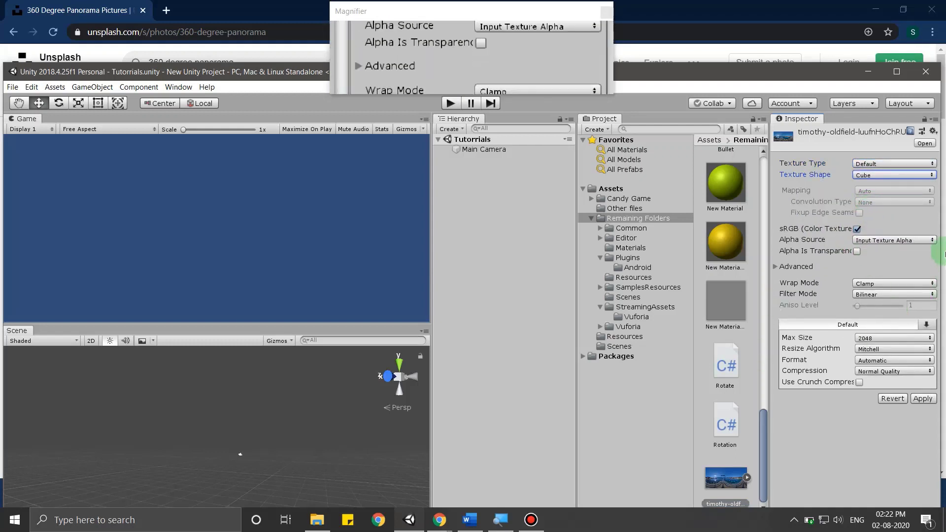
pyautogui.click(921, 399)
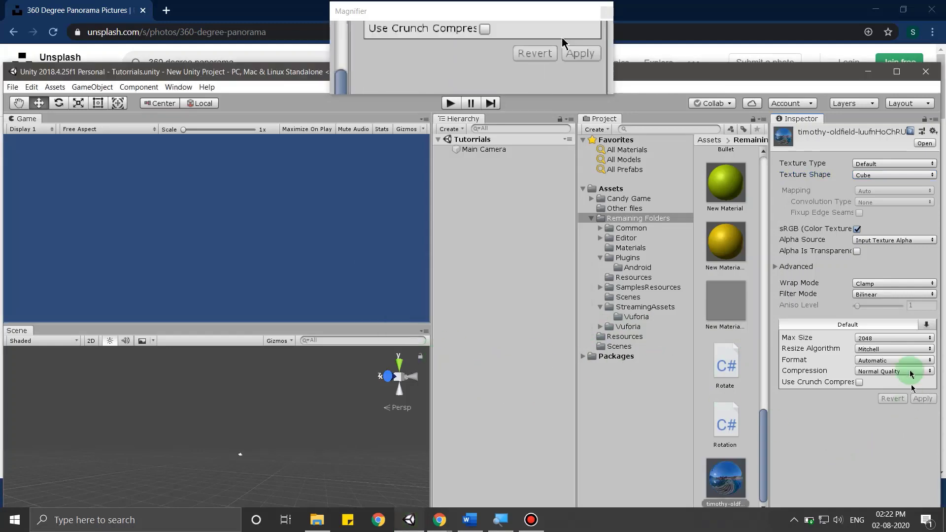
pyautogui.click(746, 451)
# - Create a new material in Remaining Folders with the Skybox/Cubemap shader
pyautogui.rightClick(746, 451)
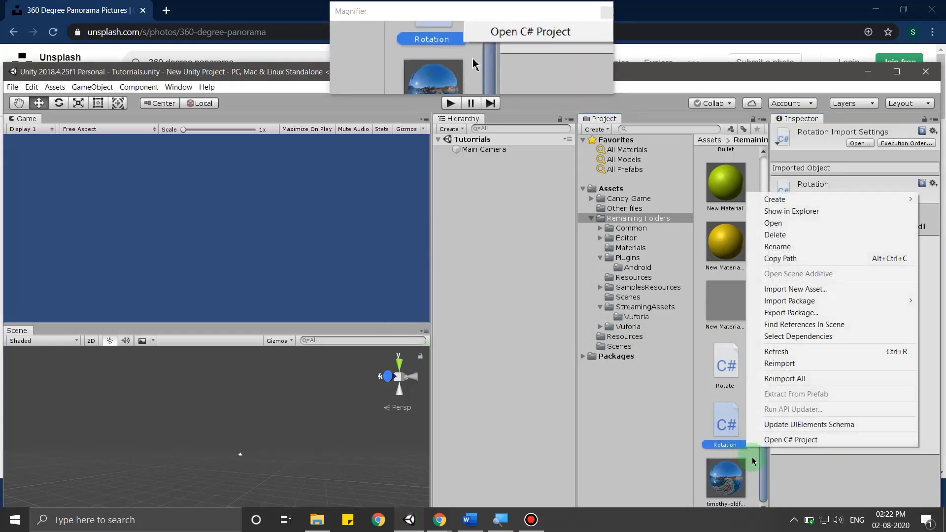
pyautogui.click(752, 458)
pyautogui.rightClick(752, 458)
pyautogui.moveTo(764, 210)
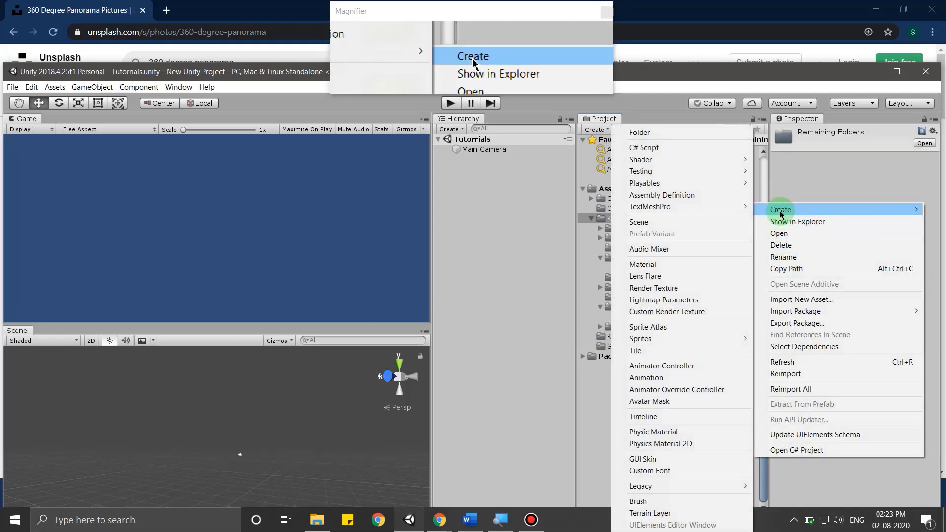
pyautogui.click(691, 263)
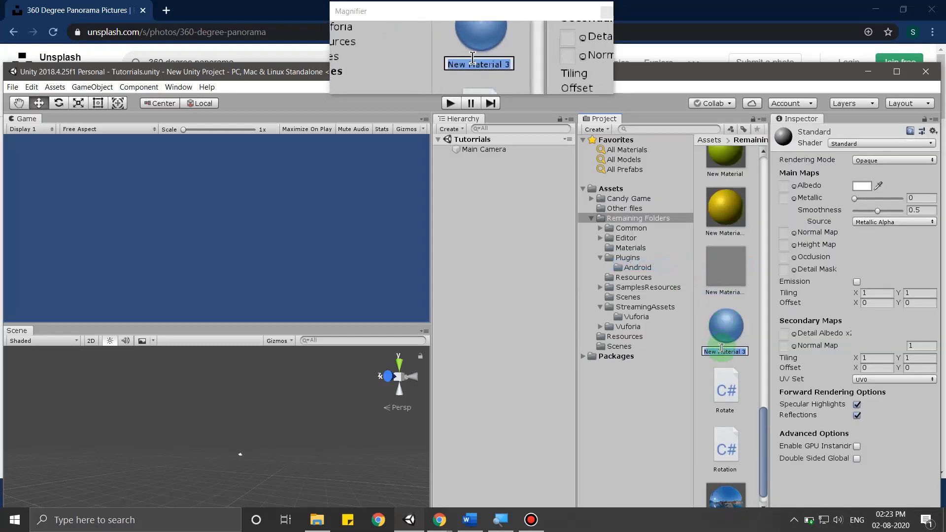
pyautogui.click(898, 146)
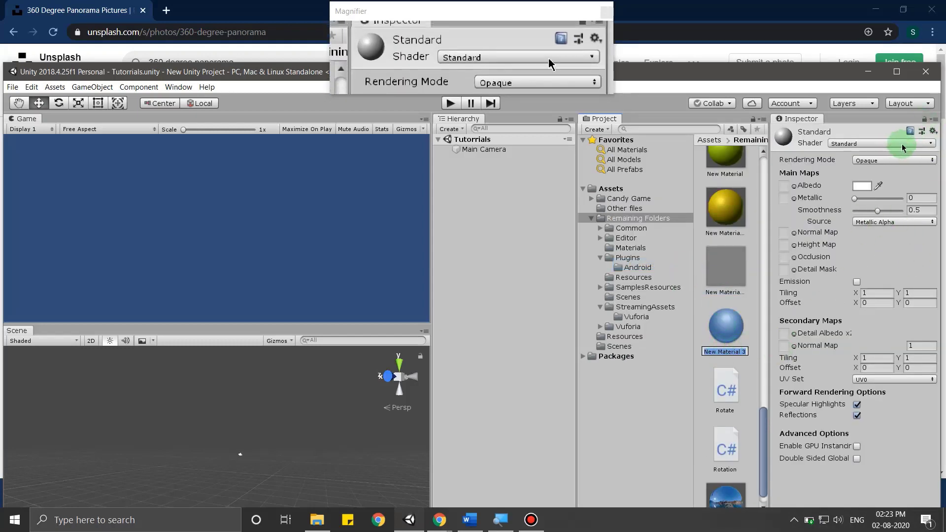
pyautogui.moveTo(849, 278)
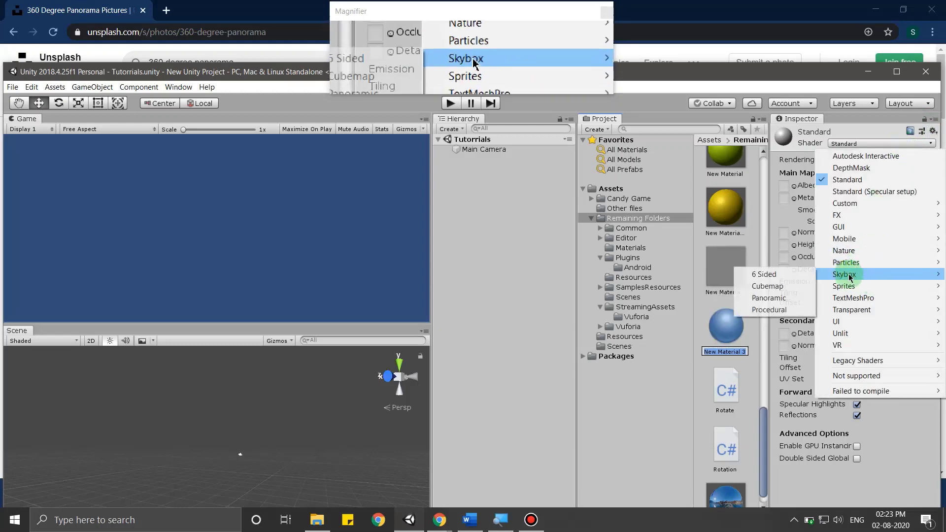
pyautogui.click(775, 286)
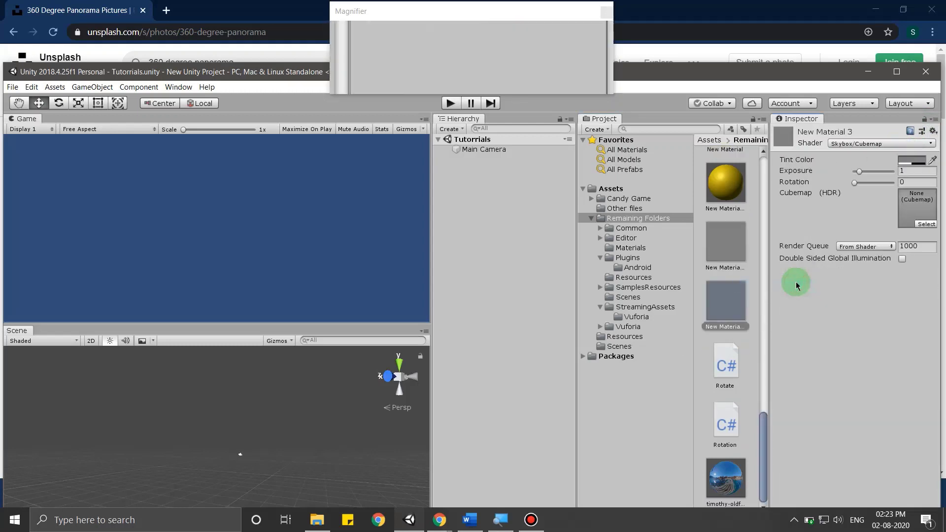
# - Assign the lakeside panorama as the material's cubemap and apply it as the scene skybox
pyautogui.moveTo(751, 473); pyautogui.dragTo(846, 351)
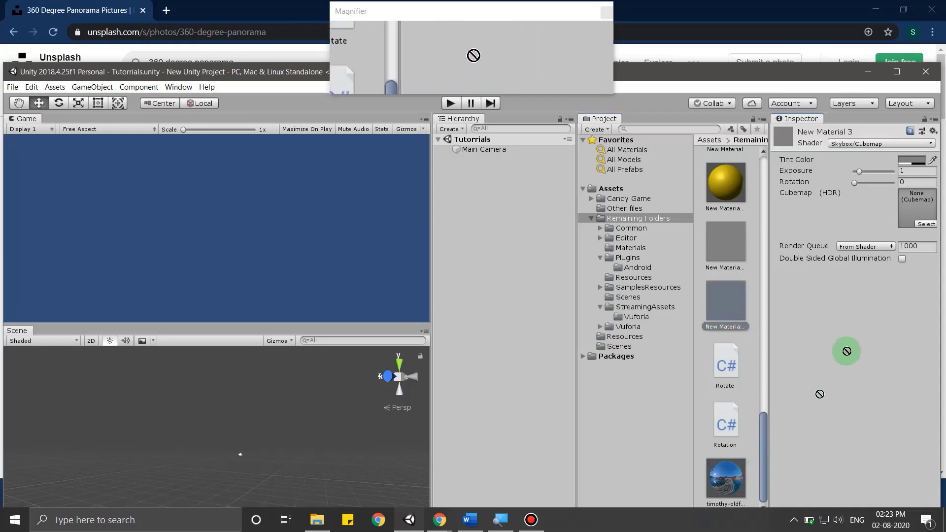
pyautogui.moveTo(920, 213); pyautogui.dragTo(921, 213)
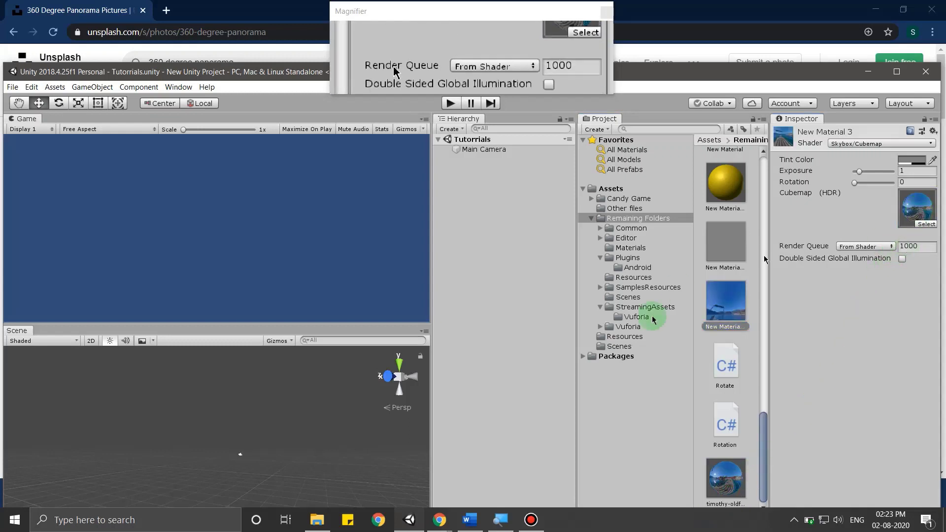
pyautogui.moveTo(725, 315)
pyautogui.mouseDown()
pyautogui.moveTo(282, 338)
pyautogui.moveTo(245, 385)
pyautogui.mouseUp()
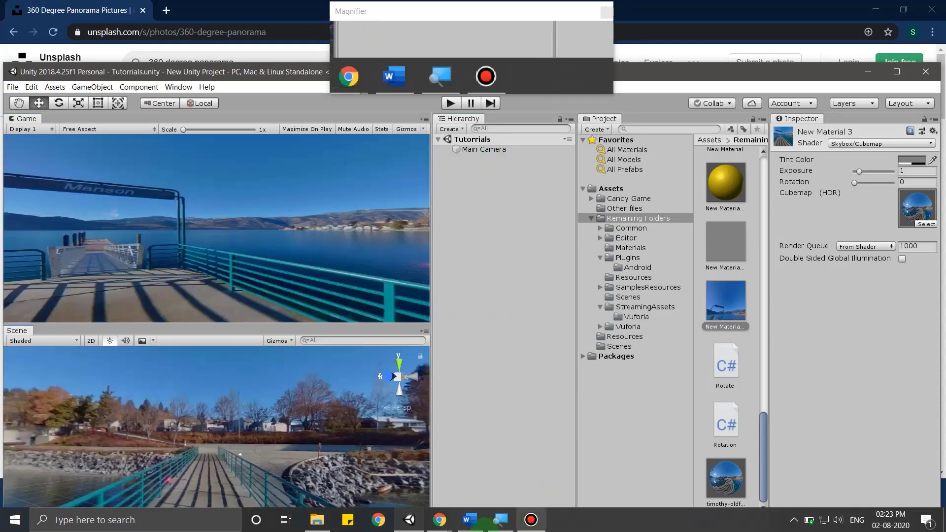
# - Add step 3) 'To rotate the pic with help of mouse' to the Word list
pyautogui.click(469, 522)
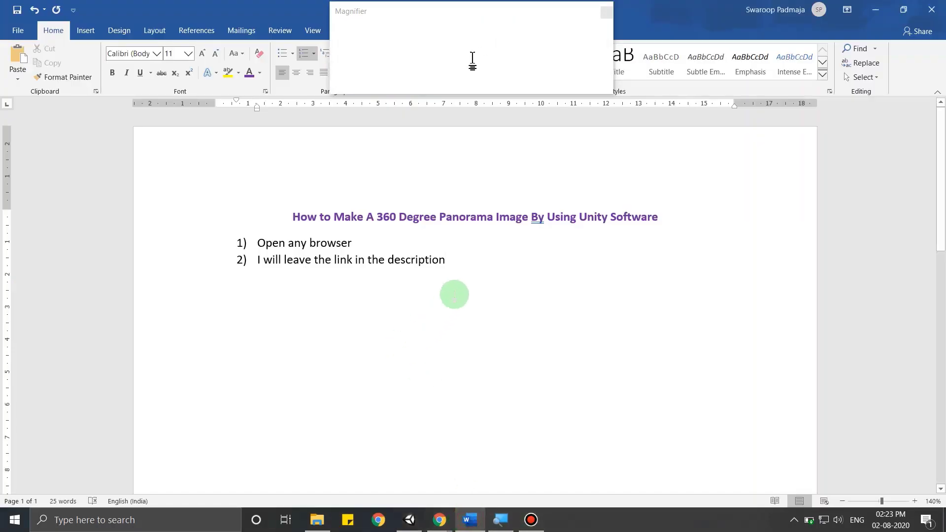
pyautogui.press('Return')
pyautogui.write('To ')
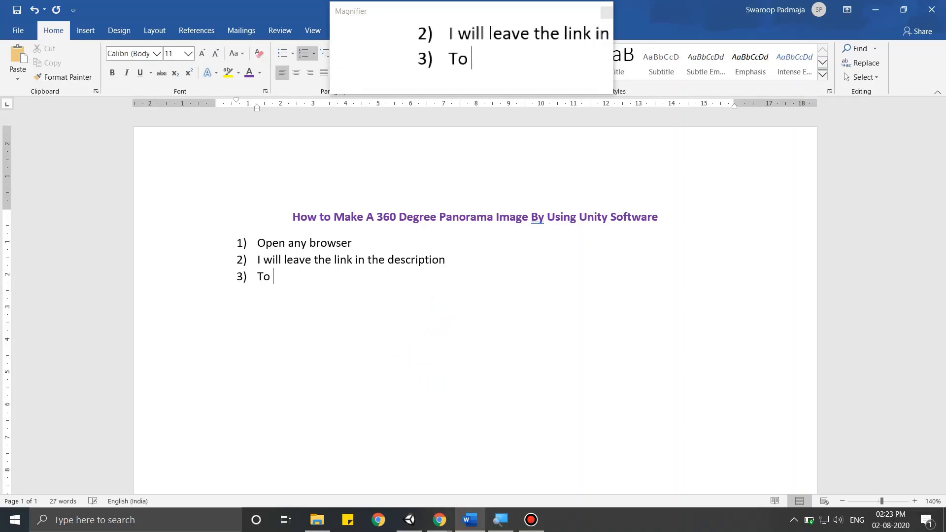
pyautogui.write('rotate t')
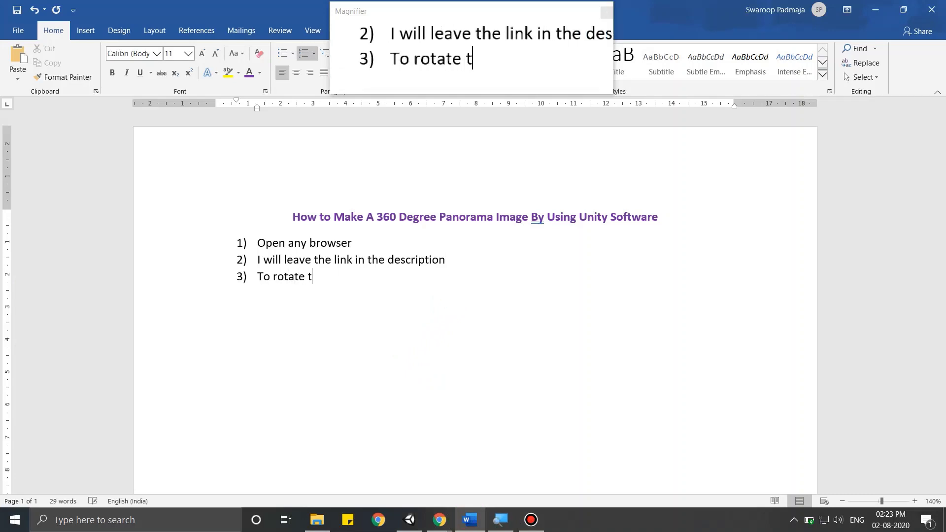
pyautogui.write('he pic w')
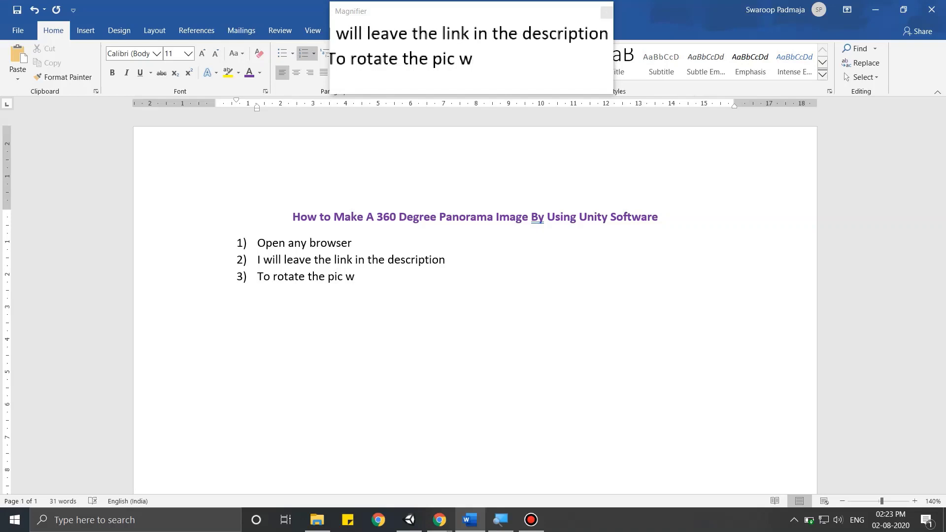
pyautogui.write('ith he')
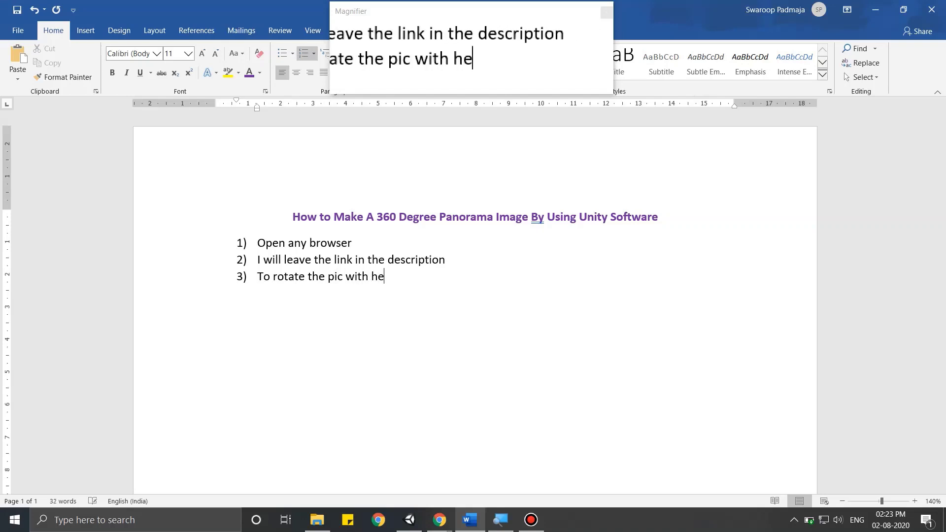
pyautogui.write('lp of mouse then we should a script.')
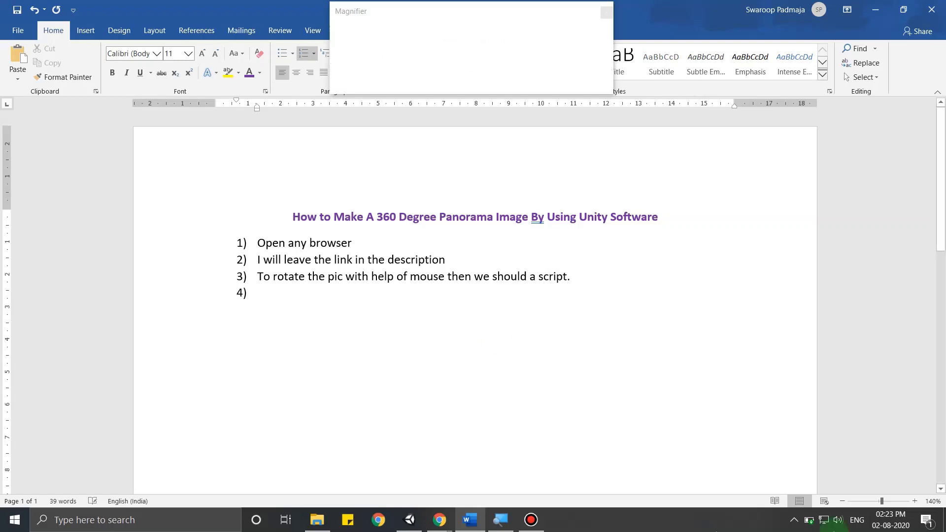
# - Open the MouseLook script from the Other files folder in Visual Studio and scroll through its code
pyautogui.click(423, 526)
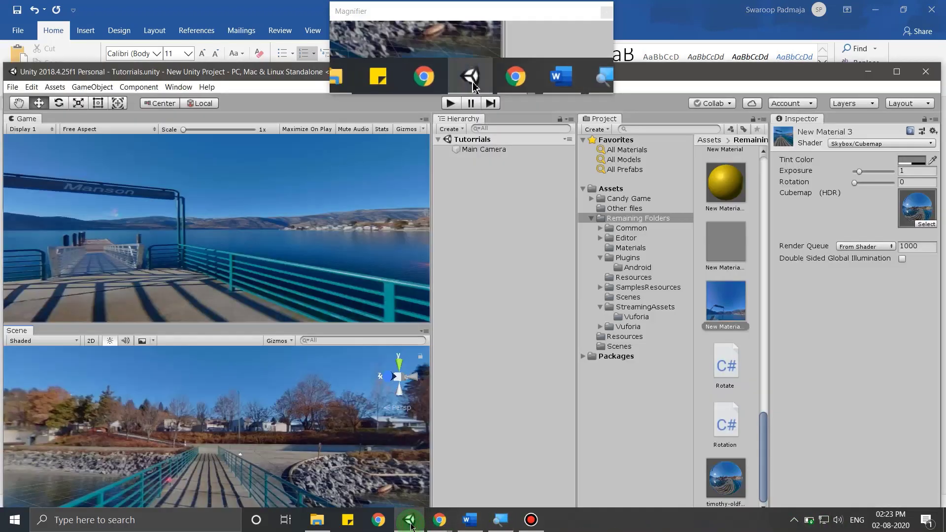
pyautogui.click(625, 199)
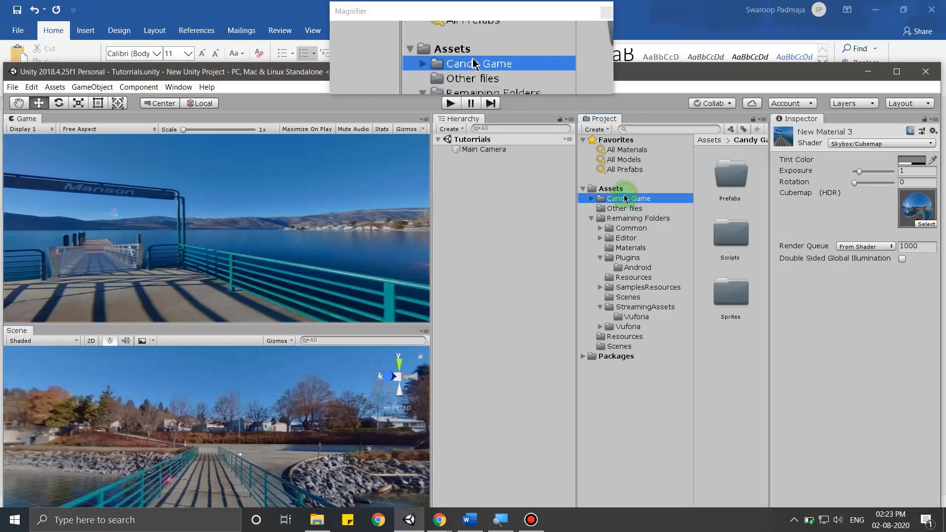
pyautogui.click(616, 208)
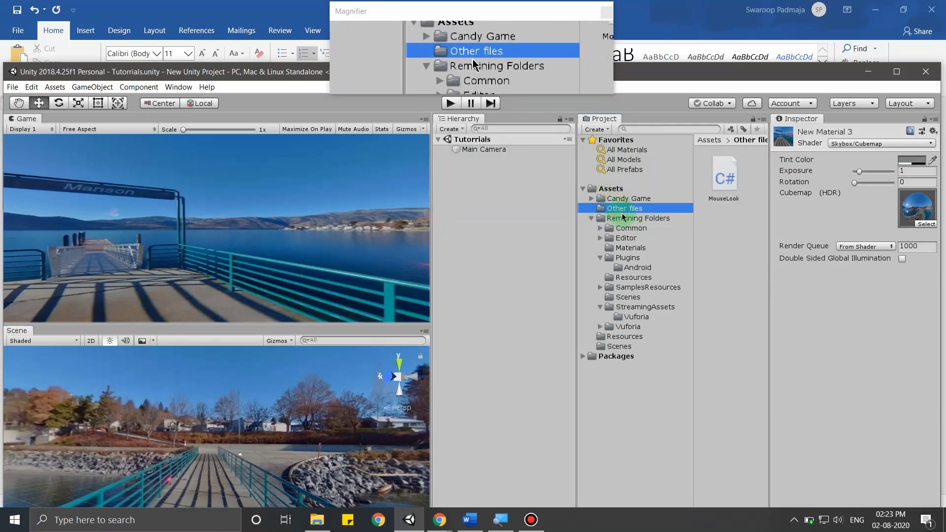
pyautogui.click(738, 191)
pyautogui.doubleClick(720, 192)
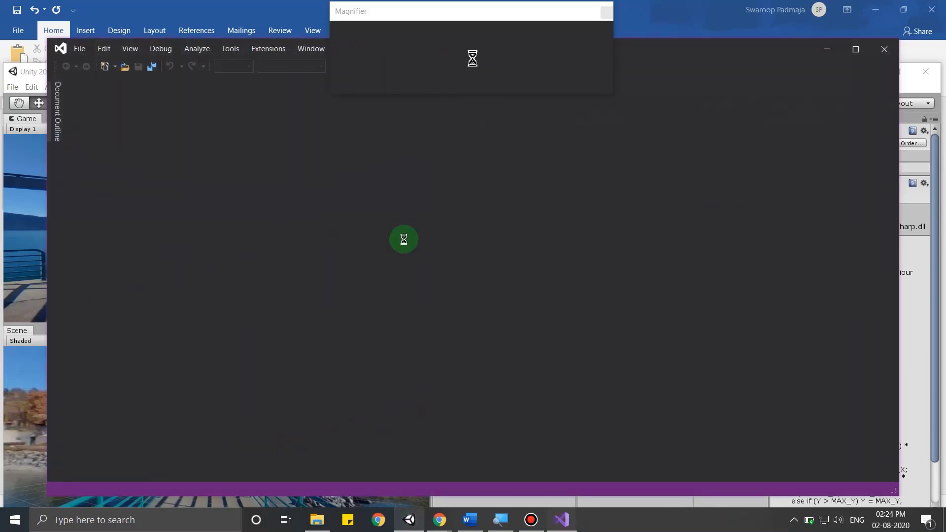
pyautogui.scroll(3, 317, 327)
pyautogui.scroll(1, 316, 326)
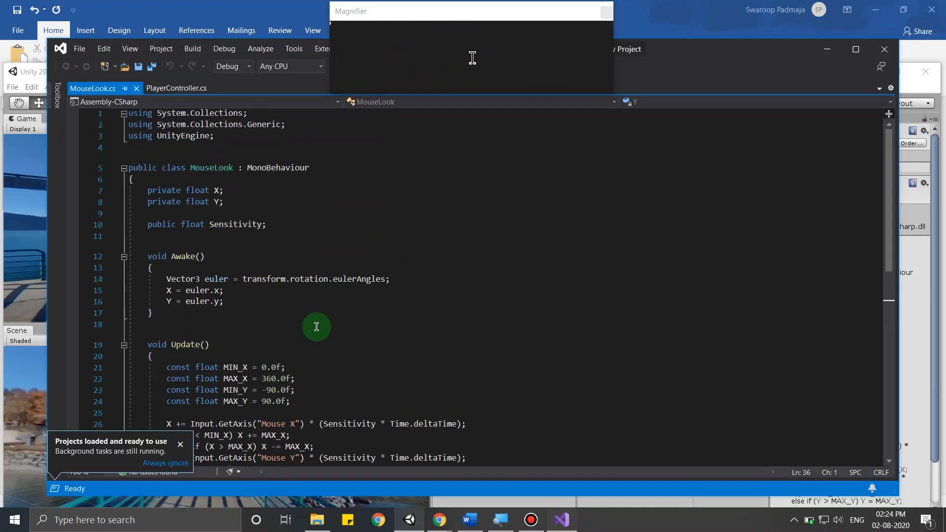
pyautogui.scroll(-6, 317, 326)
pyautogui.scroll(5, 317, 327)
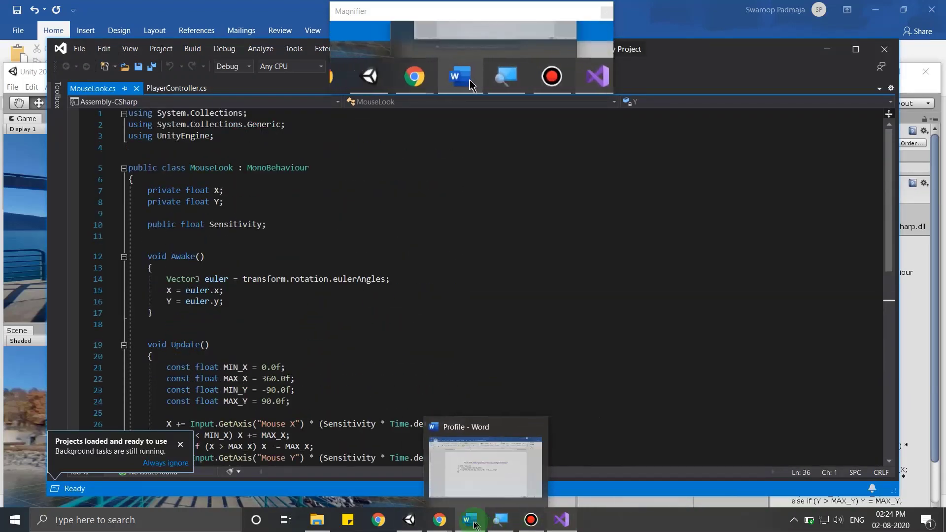
pyautogui.click(479, 418)
# - Write step 4) 'I will post the script in the description.' and begin step 5
pyautogui.click(494, 312)
pyautogui.write('I wi')
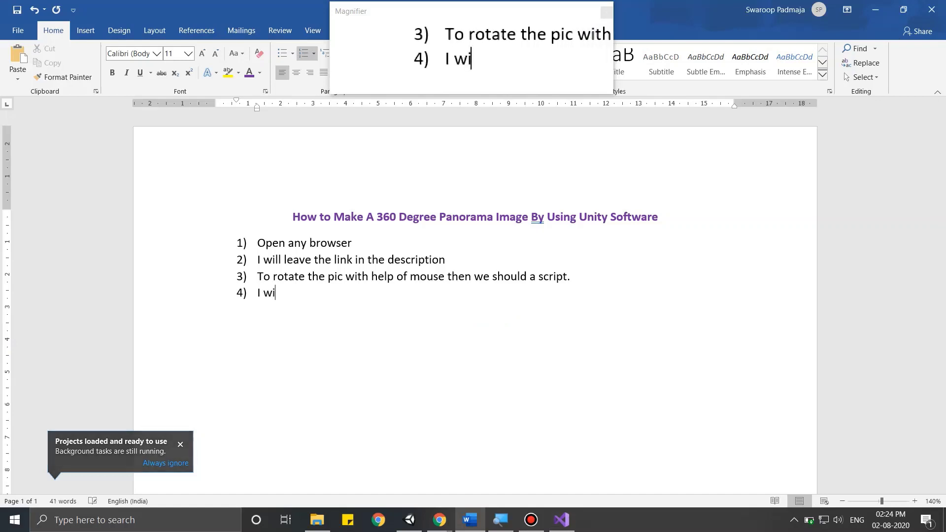
pyautogui.write('ll pos')
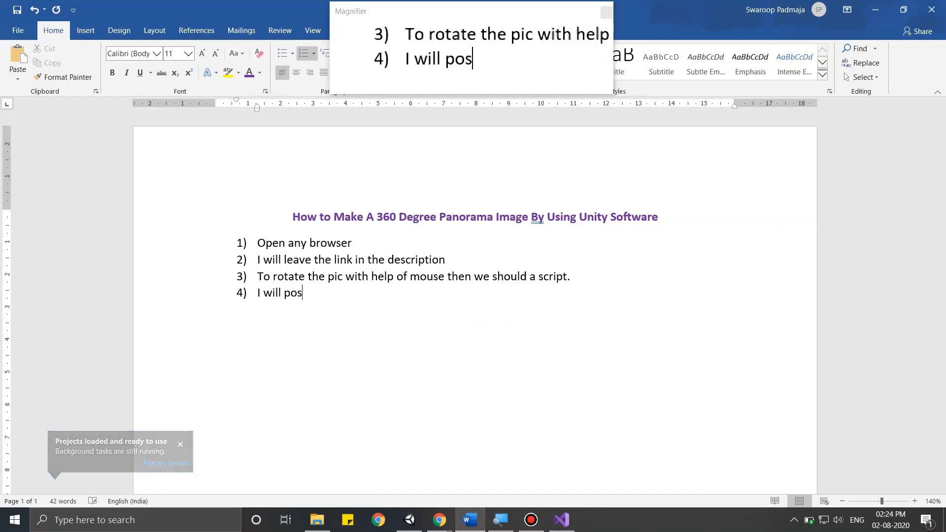
pyautogui.write('t the sc')
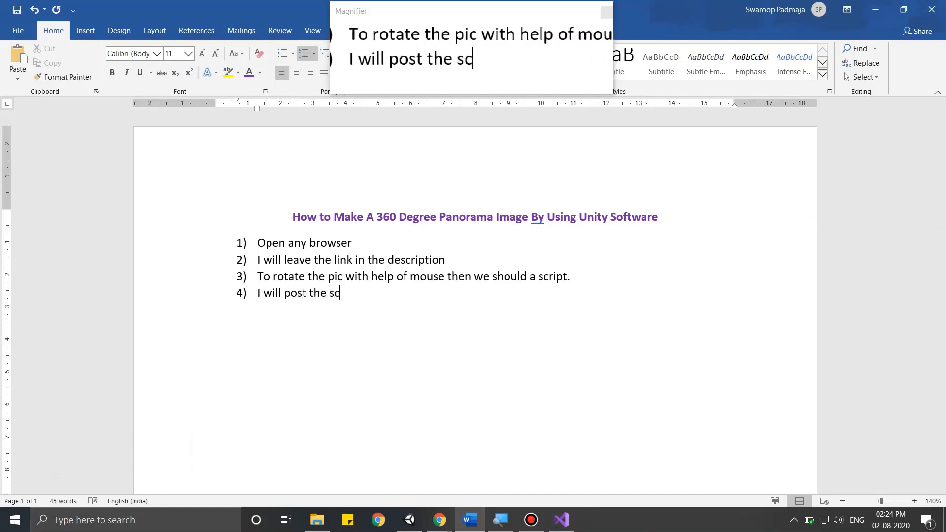
pyautogui.write('ript in the description')
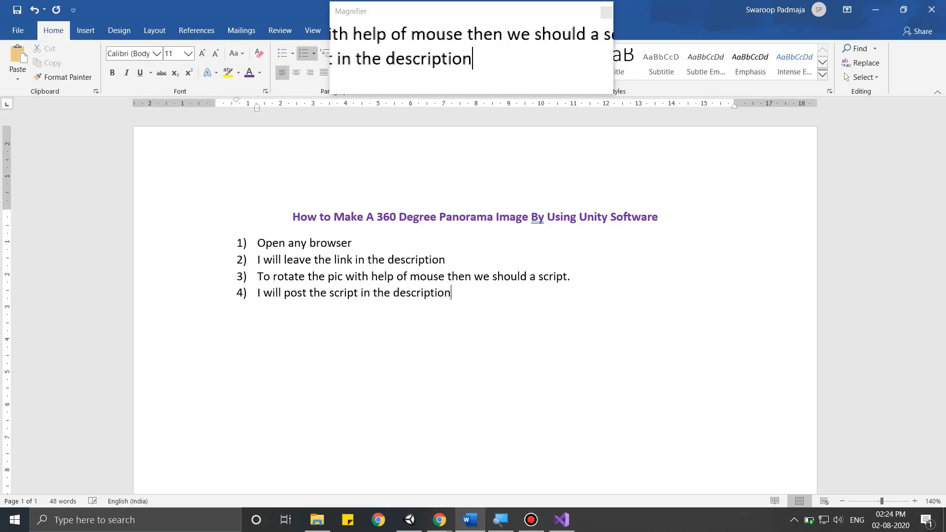
pyautogui.write('.')
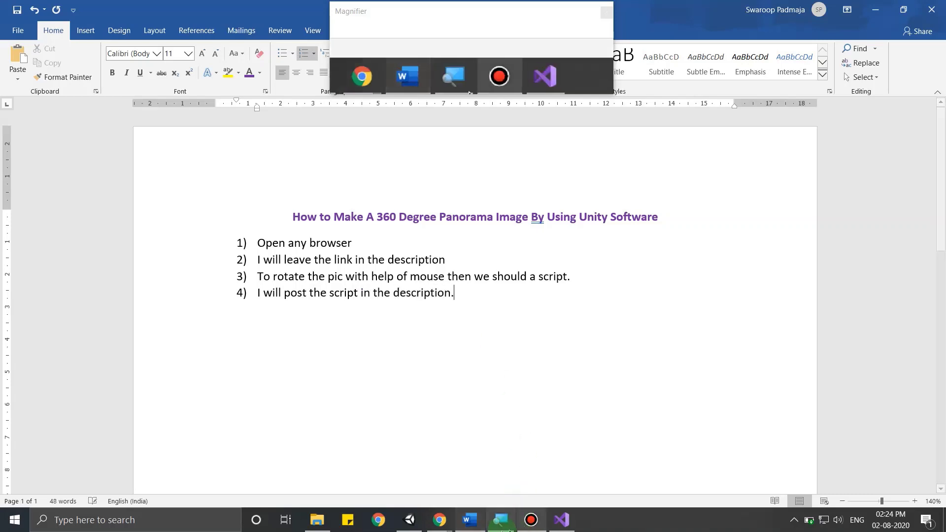
pyautogui.press('Return')
pyautogui.write('Add this script to main camera')
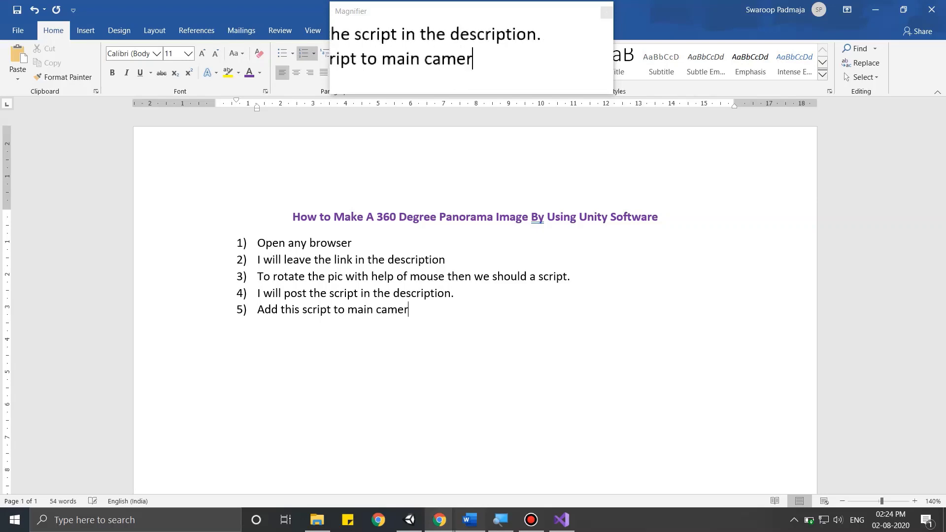
# - Attach MouseLook to the Main Camera and remove the duplicate MouseLook component
pyautogui.click(409, 520)
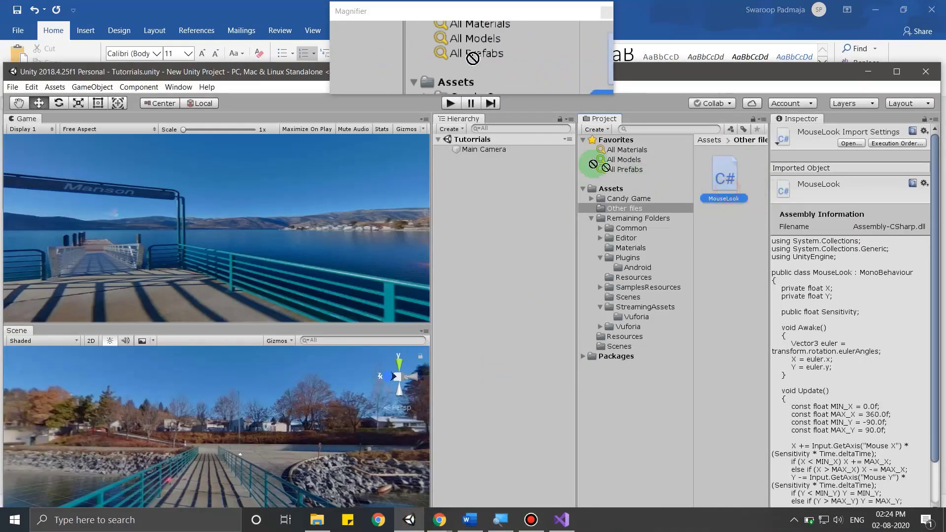
pyautogui.moveTo(731, 169); pyautogui.dragTo(469, 151)
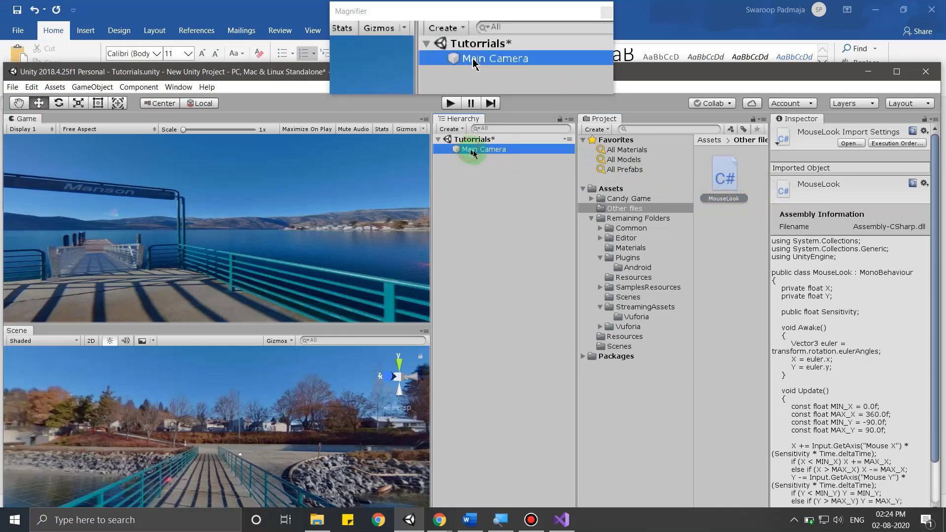
pyautogui.click(473, 149)
pyautogui.scroll(-2, 824, 468)
pyautogui.scroll(-1, 823, 468)
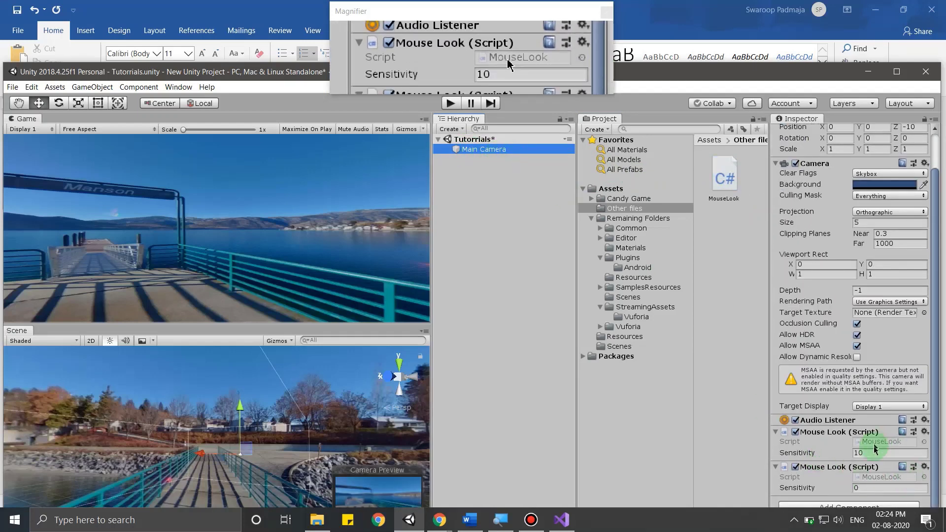
pyautogui.click(925, 466)
pyautogui.click(866, 379)
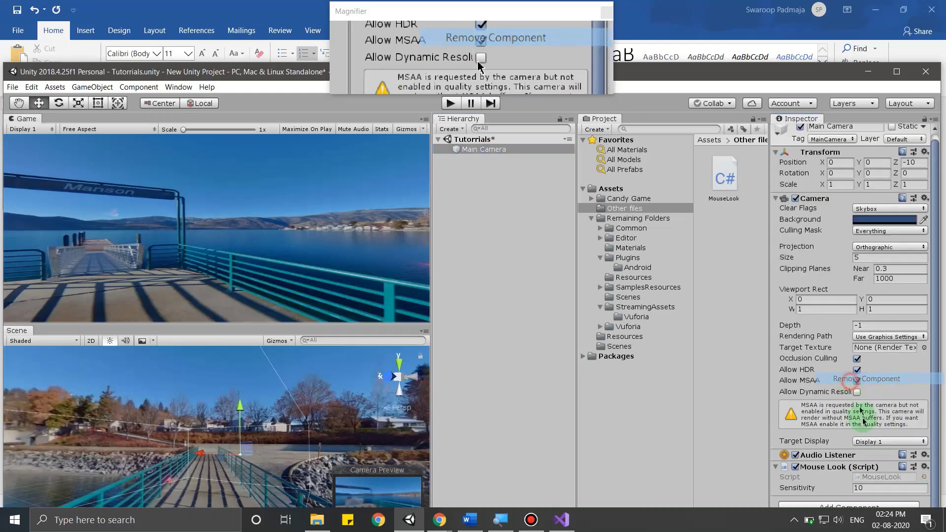
# - Set the MouseLook Sensitivity to 15 and start Play mode
pyautogui.click(871, 489)
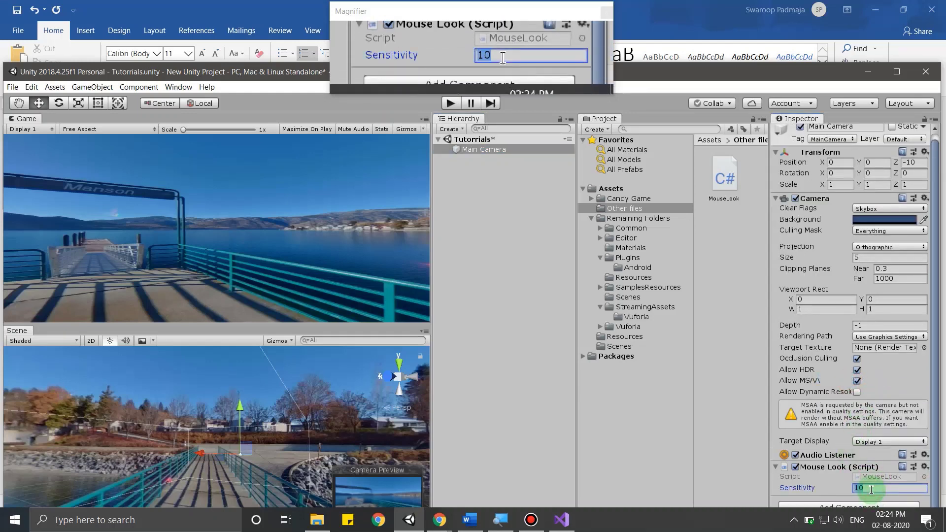
pyautogui.write('15')
pyautogui.click(697, 380)
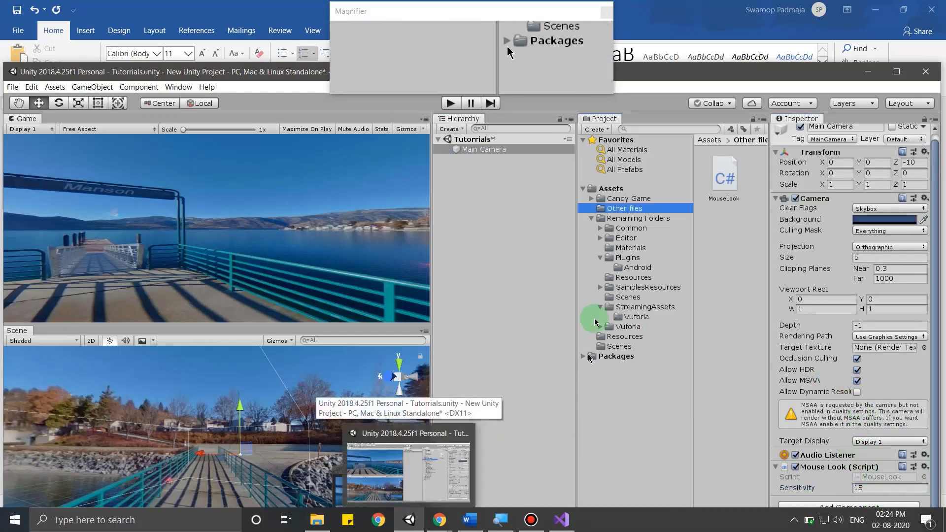
pyautogui.click(450, 104)
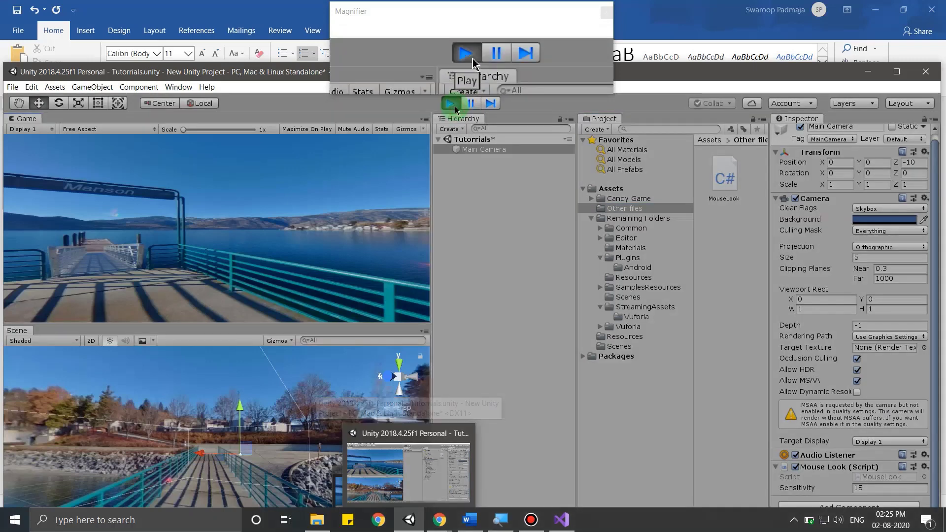
# - Maximize the Game view and drag across it to look around the pier panorama
pyautogui.click(425, 120)
pyautogui.click(437, 156)
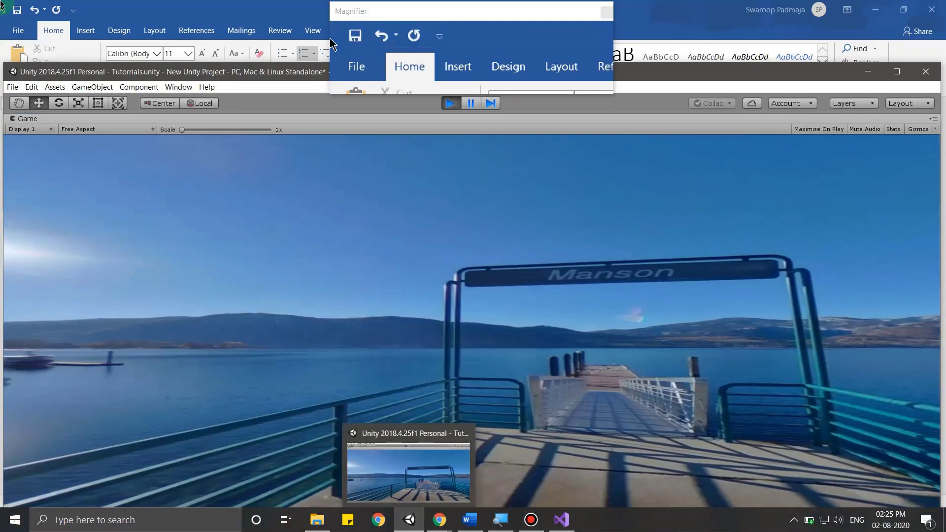
pyautogui.moveTo(604, 190); pyautogui.dragTo(2, 4)
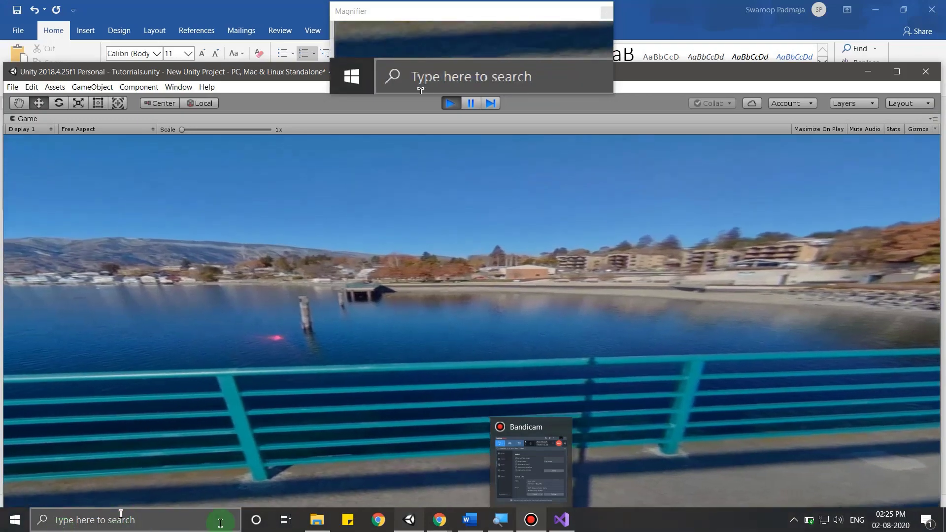
# - In Word, add the closing line 'Thanks for Watching If You Enjoyed' below step 5
pyautogui.click(466, 522)
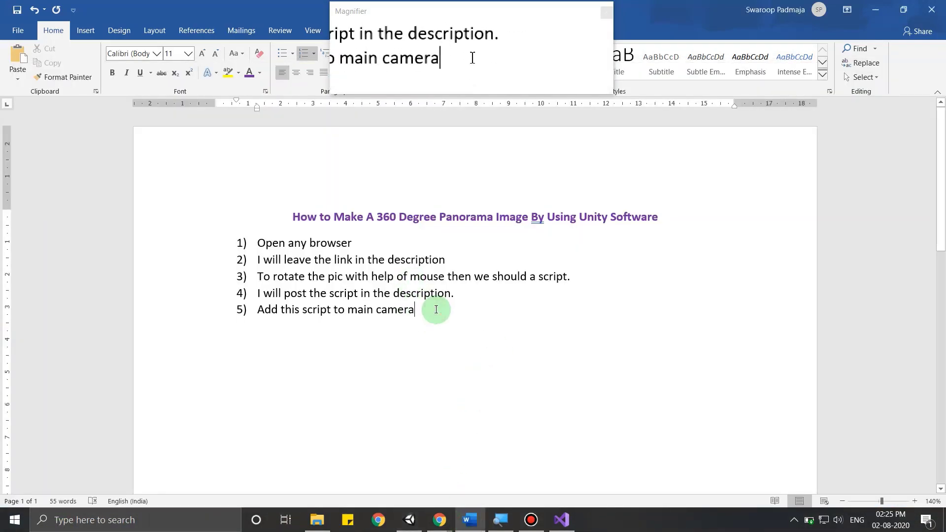
pyautogui.press('Return')
pyautogui.write('Thanks for Watching')
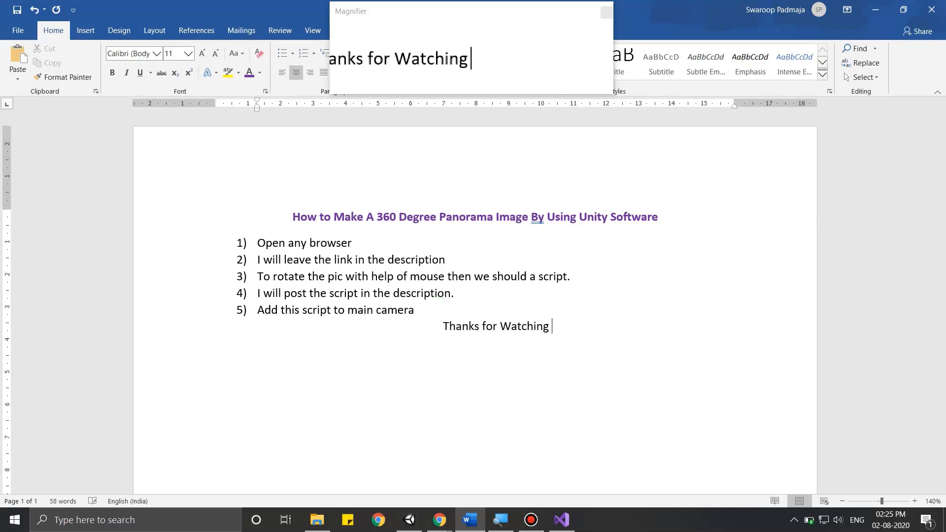
pyautogui.write('If')
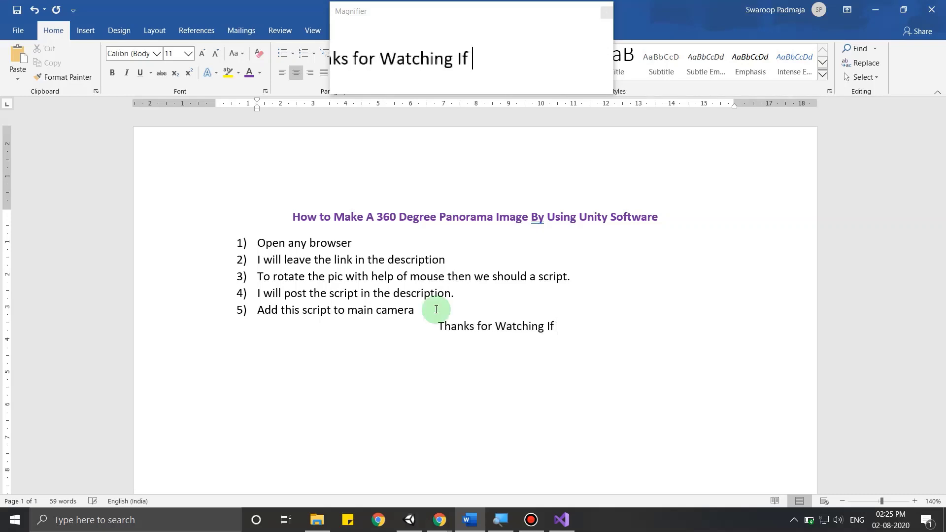
pyautogui.write(' You En')
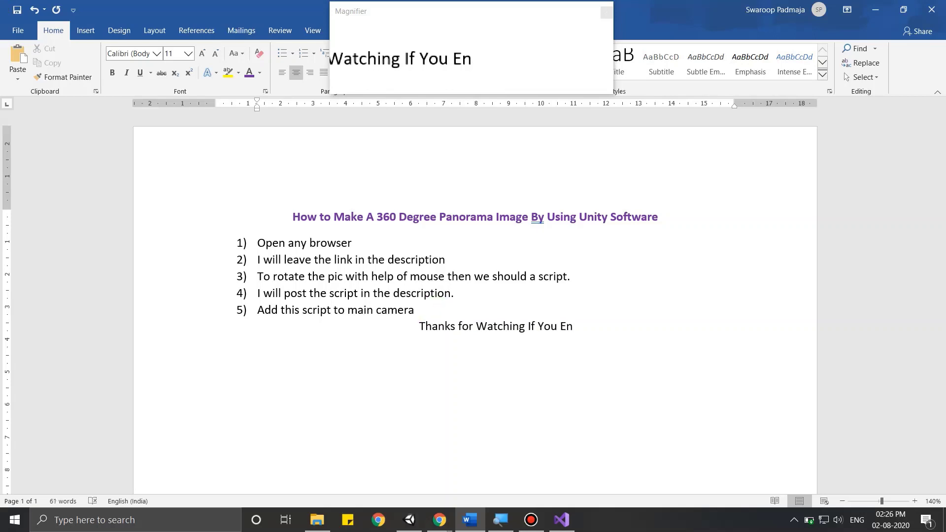
pyautogui.write('joyed')
# - Add the next line 'Like And Subscribe to Tech And Unity :)', correcting a typo
pyautogui.press('Return')
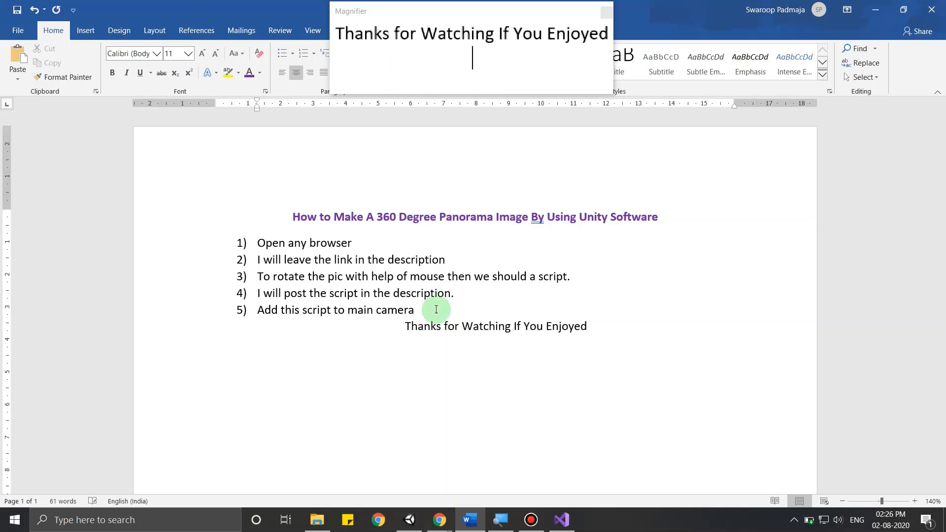
pyautogui.write('Like And Su')
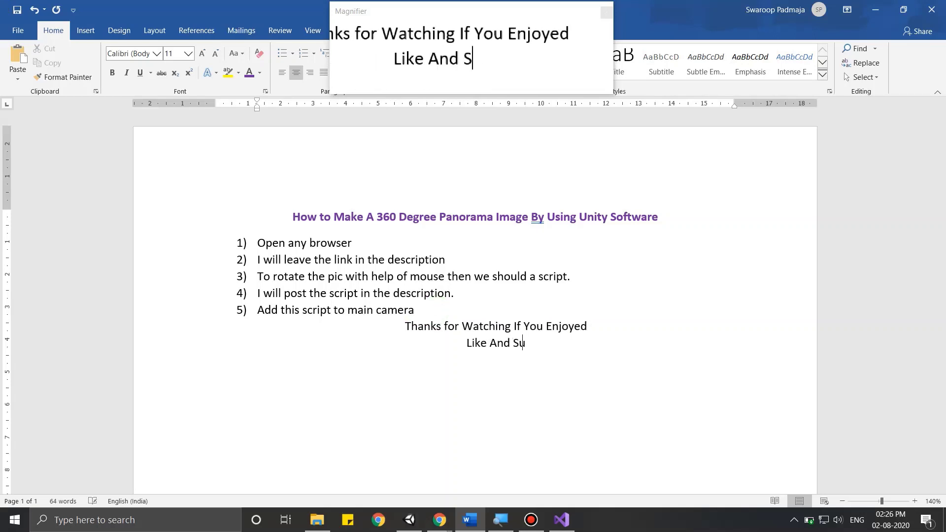
pyautogui.write('sc')
pyautogui.press('BackSpace')
pyautogui.press('BackSpace')
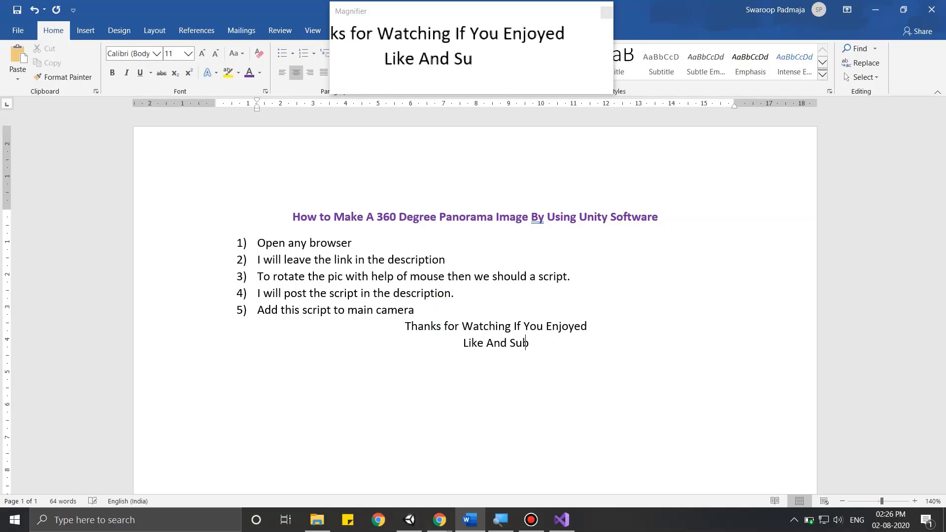
pyautogui.write('scribe t')
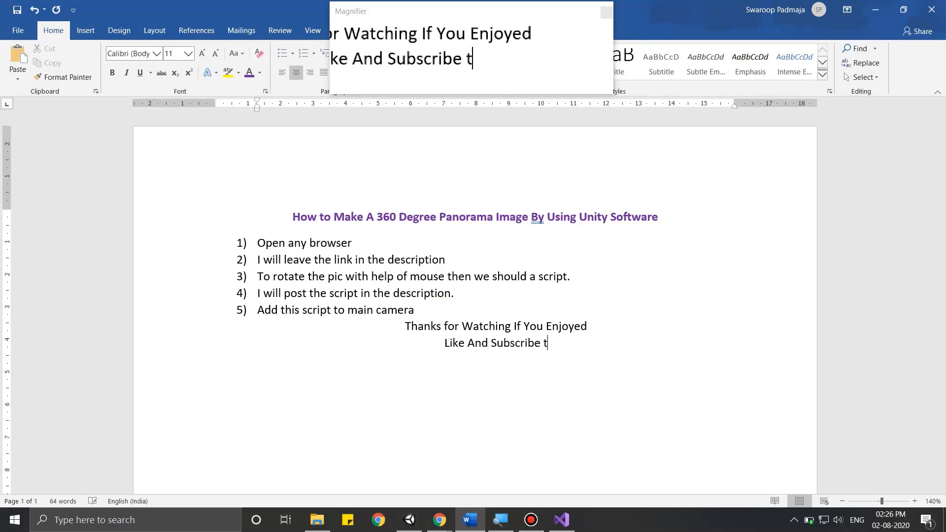
pyautogui.write('o Tech And ')
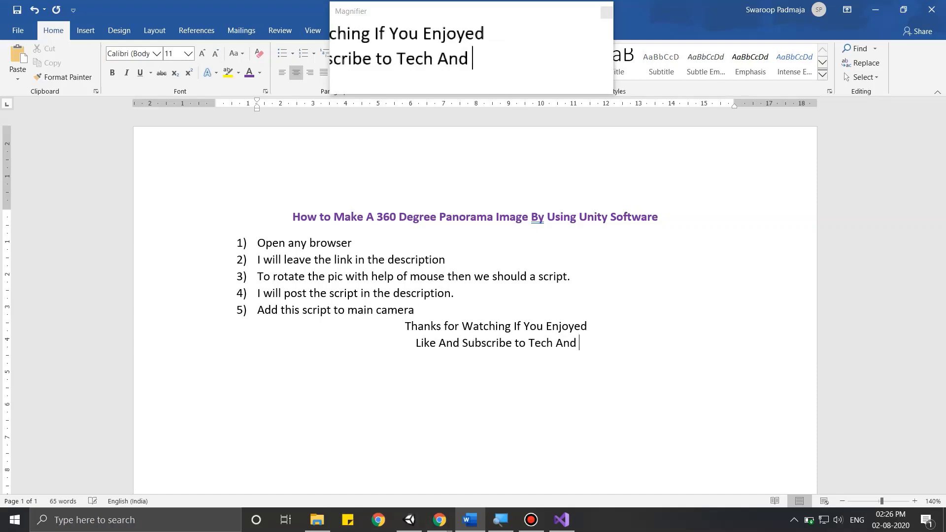
pyautogui.write('Unity :)')
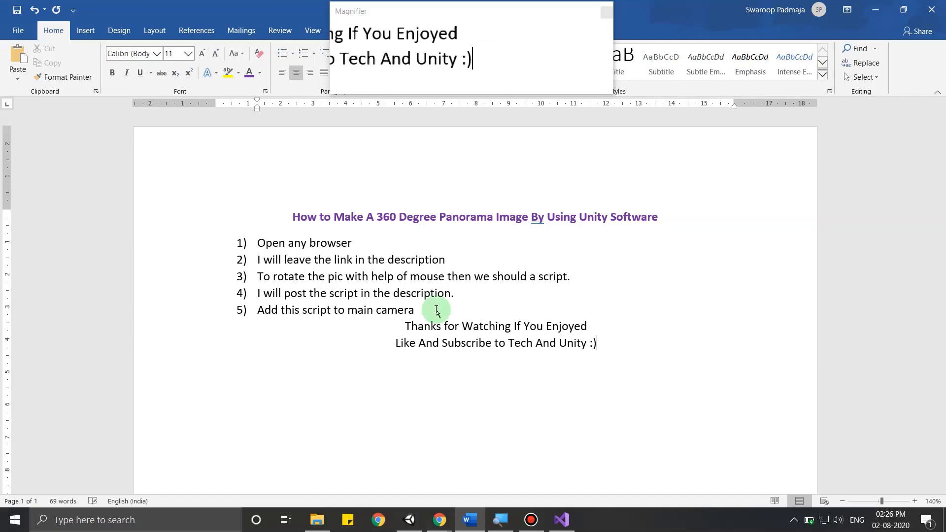